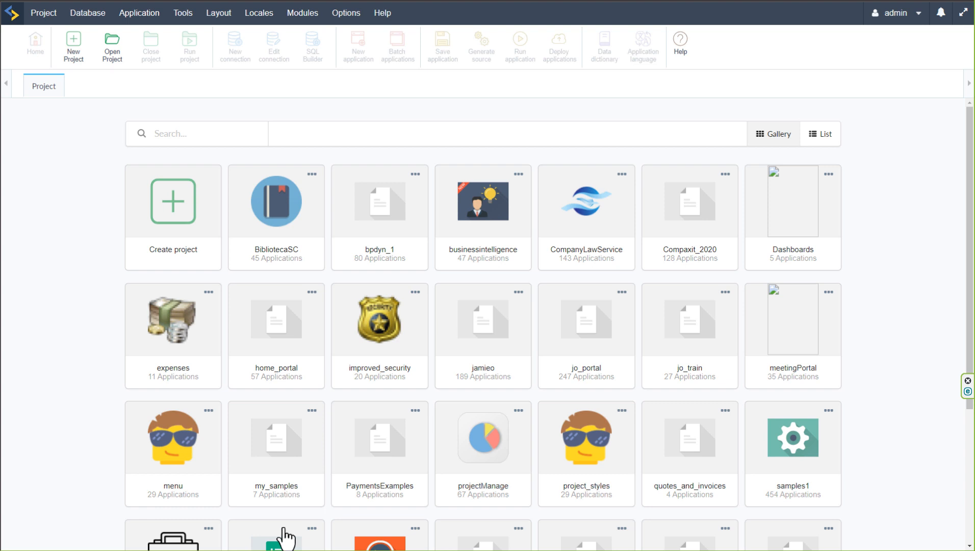
# Start a new blank project after looking through the full list of system templates
pyautogui.click(173, 211)
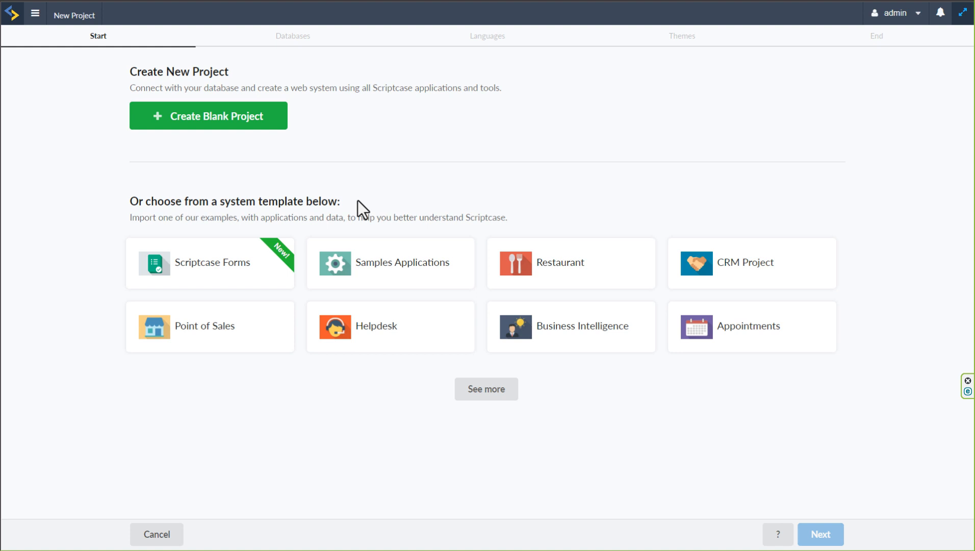
pyautogui.click(485, 392)
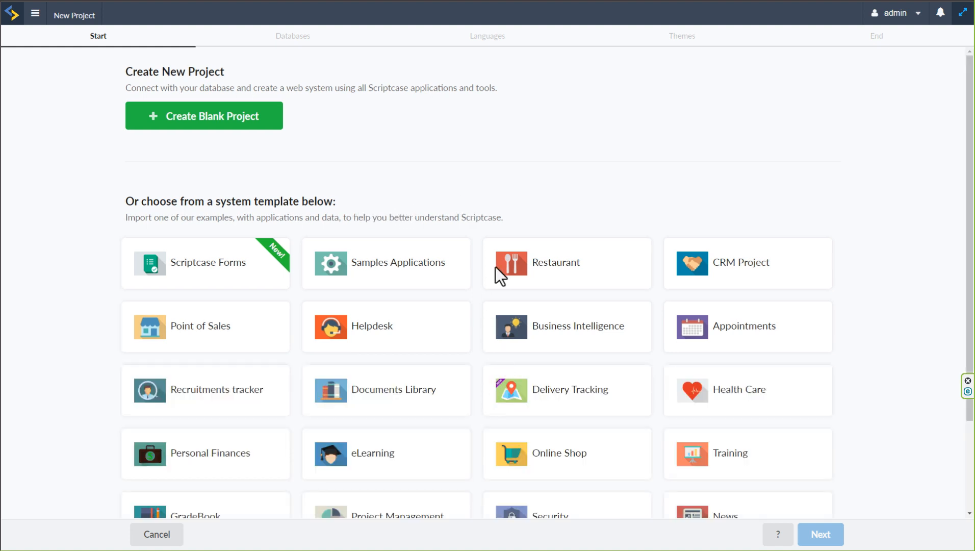
pyautogui.scroll(-2, 479, 230)
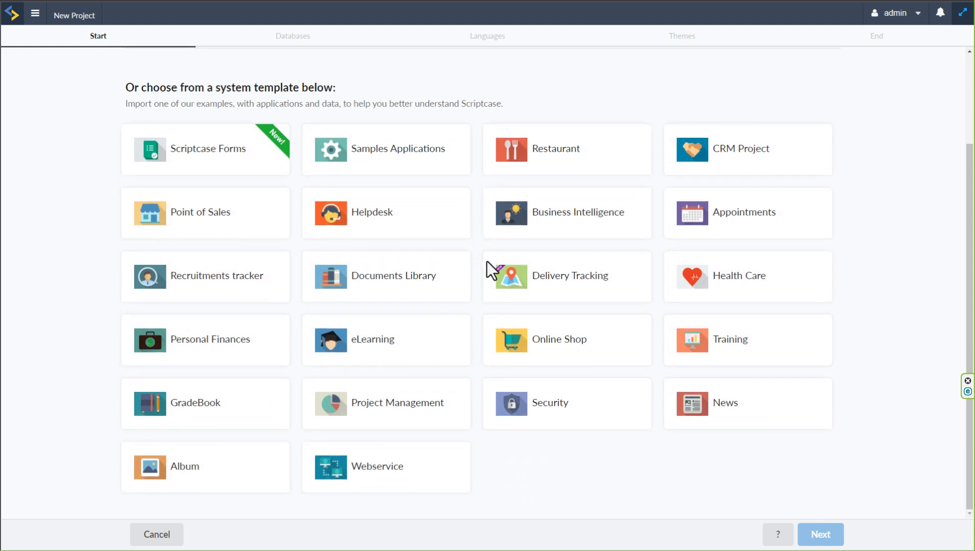
pyautogui.scroll(2, 487, 261)
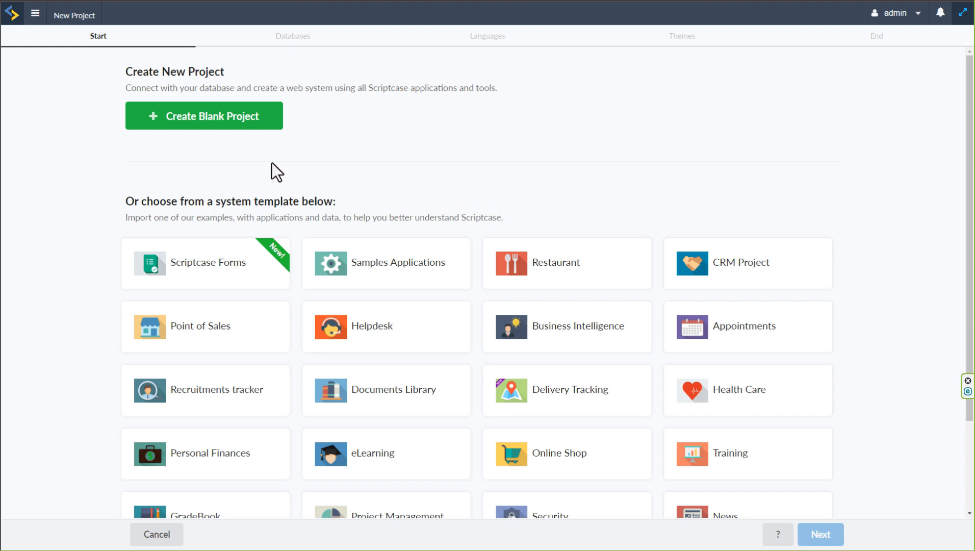
pyautogui.click(221, 121)
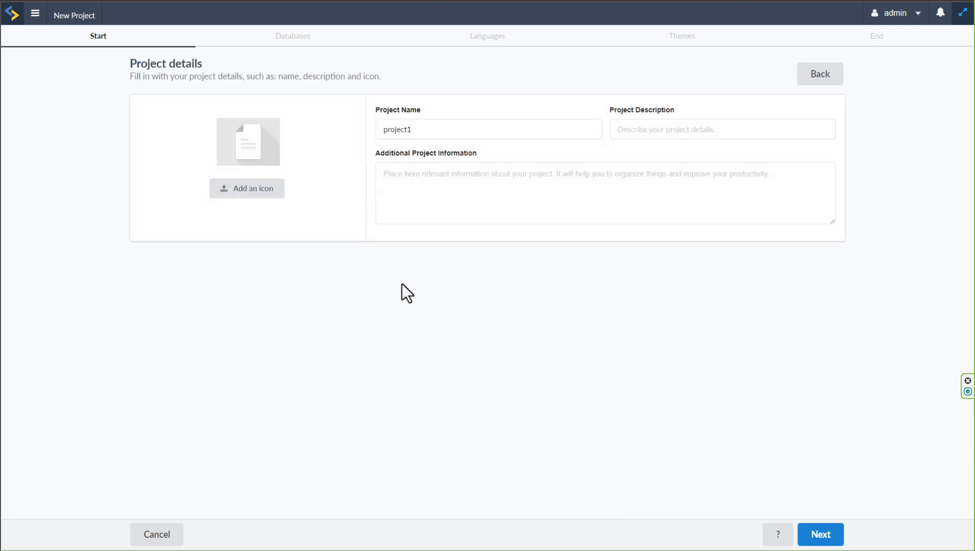
# Open the project icon picker and look through the Scriptcase, Public, User and Project image collections
pyautogui.click(249, 192)
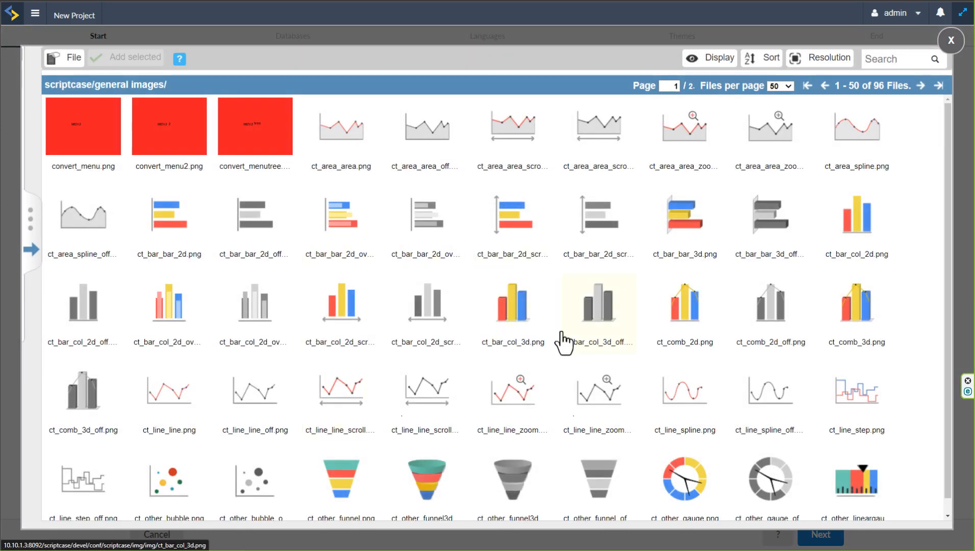
pyautogui.scroll(-1, 561, 339)
pyautogui.click(920, 86)
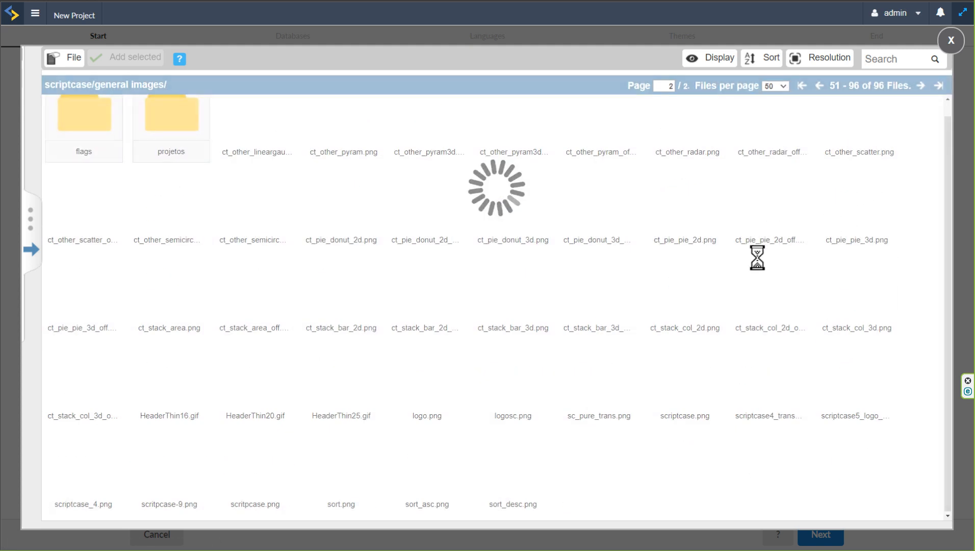
pyautogui.click(33, 255)
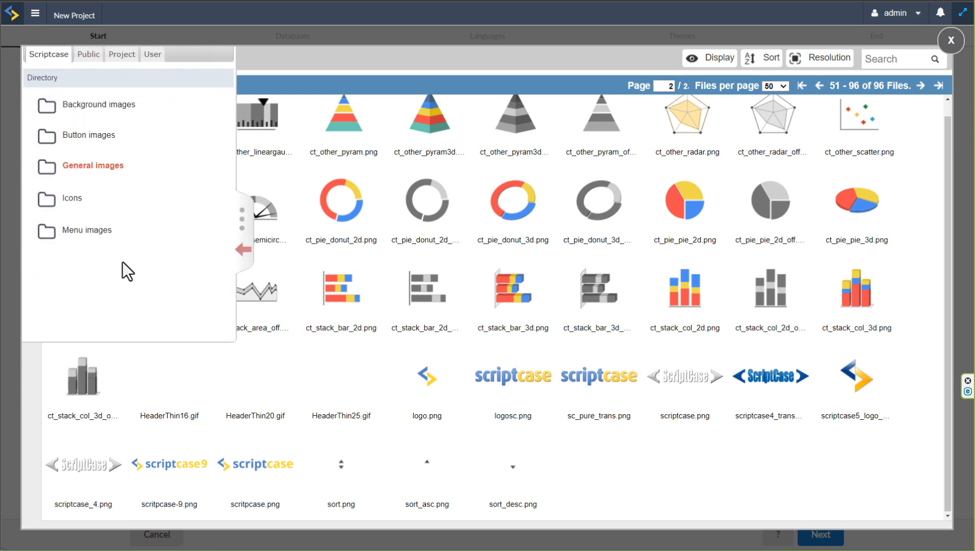
pyautogui.click(90, 58)
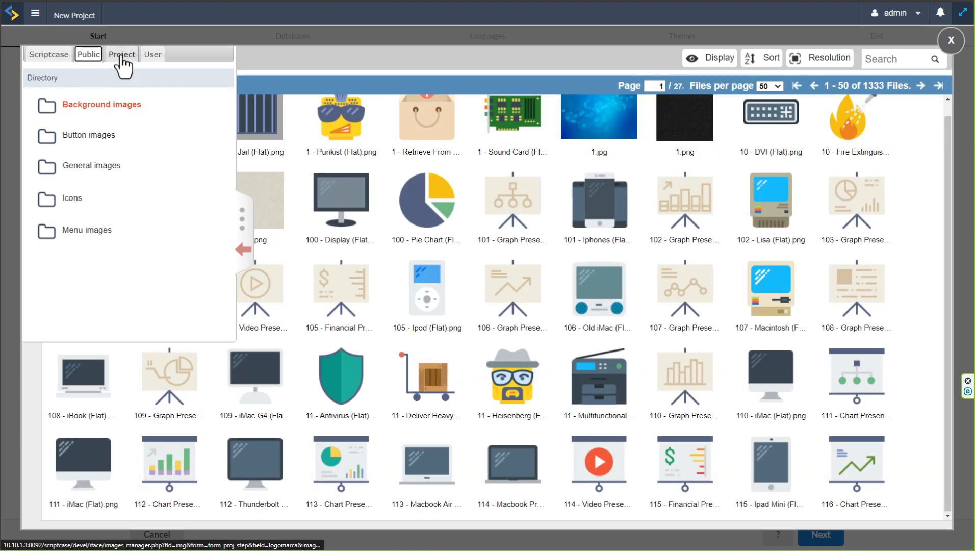
pyautogui.click(122, 56)
pyautogui.click(153, 60)
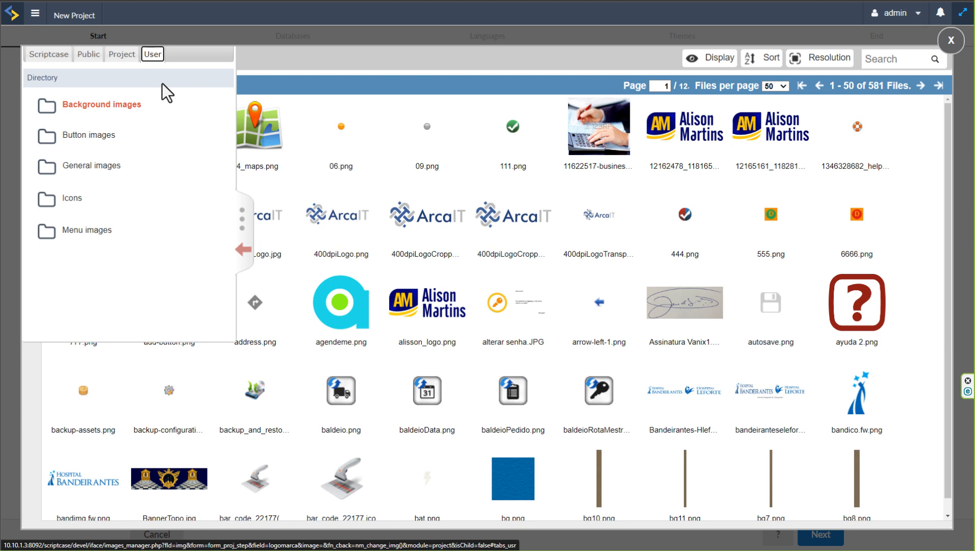
pyautogui.click(122, 55)
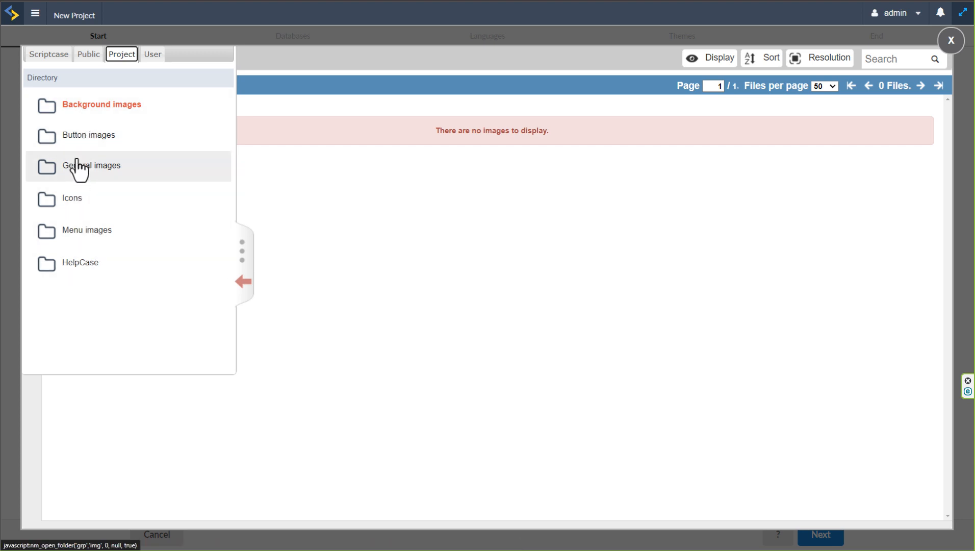
# View the project's general images folder and its image upload dialog, and close the dialog without uploading
pyautogui.click(88, 173)
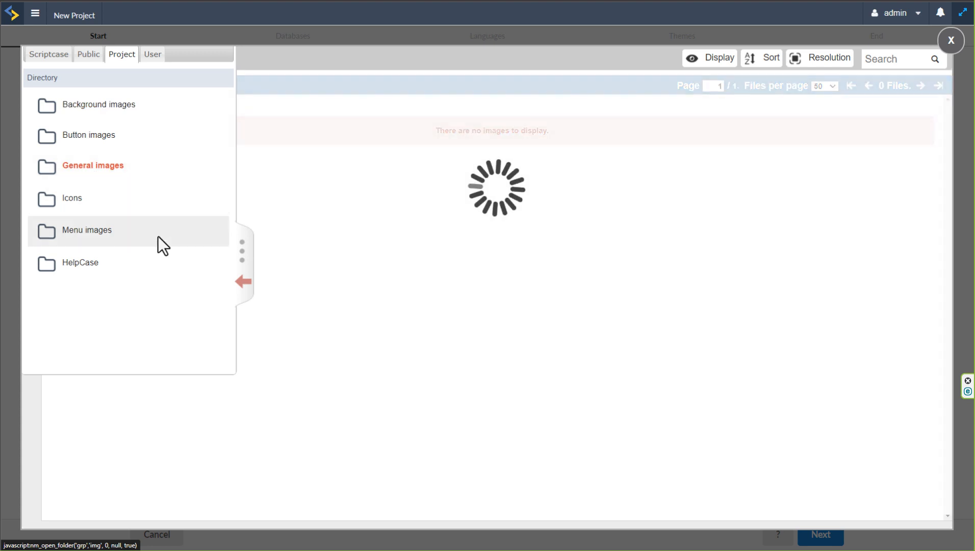
pyautogui.click(244, 282)
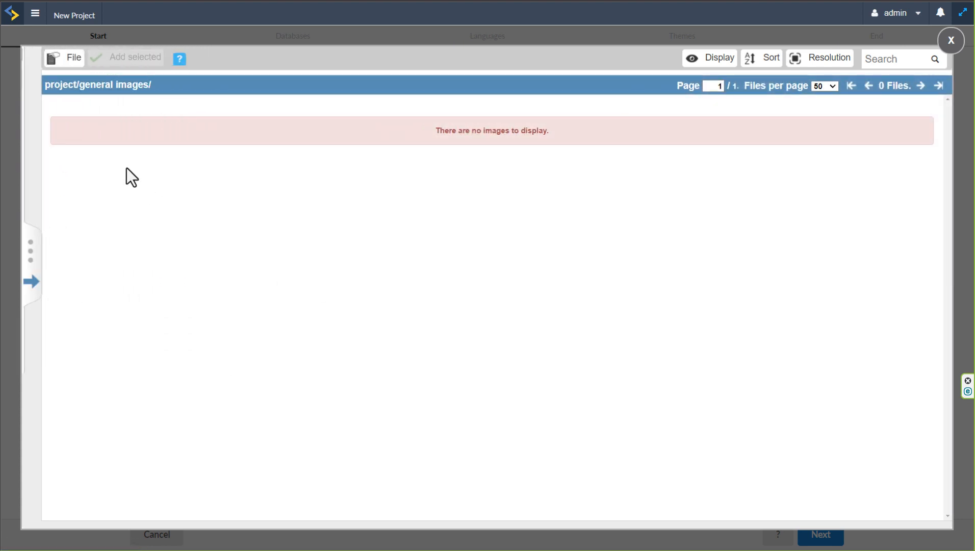
pyautogui.click(66, 60)
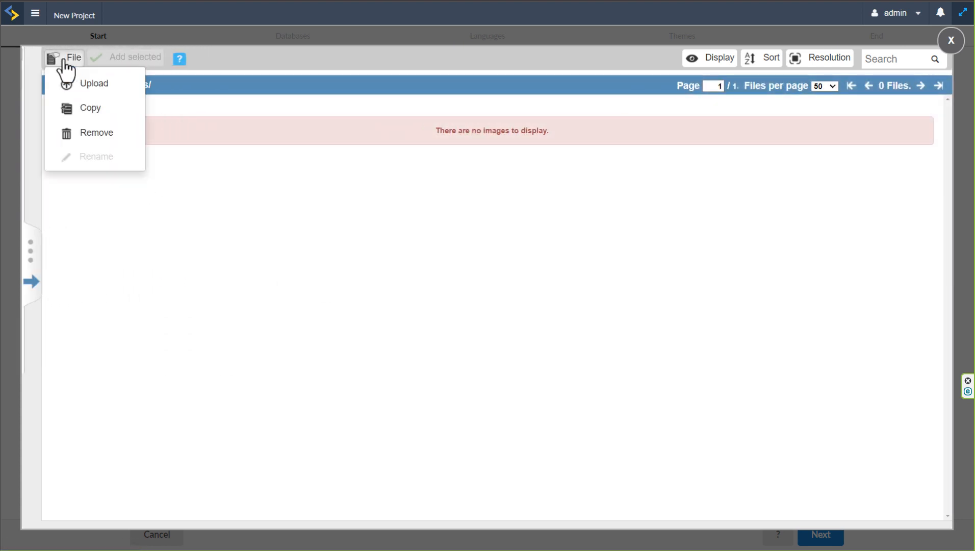
pyautogui.click(93, 87)
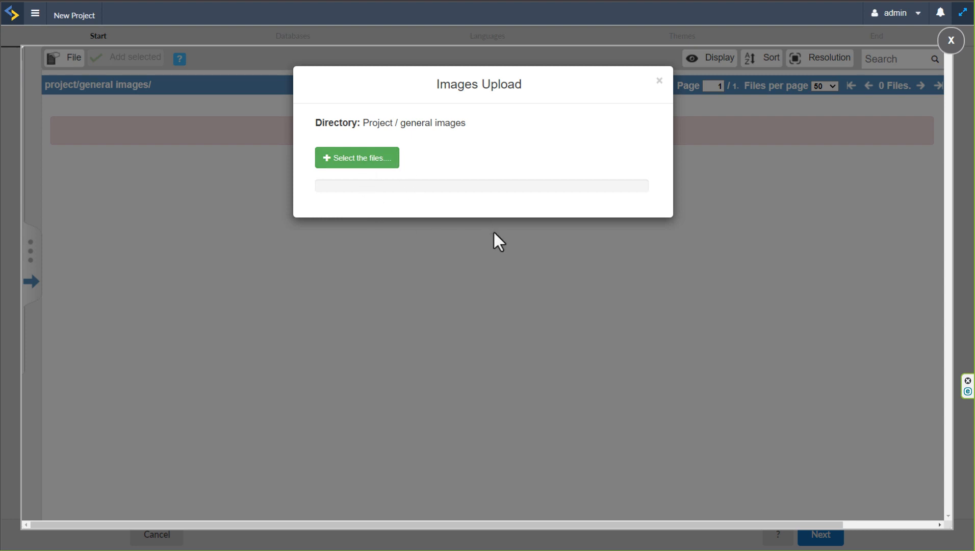
pyautogui.click(660, 82)
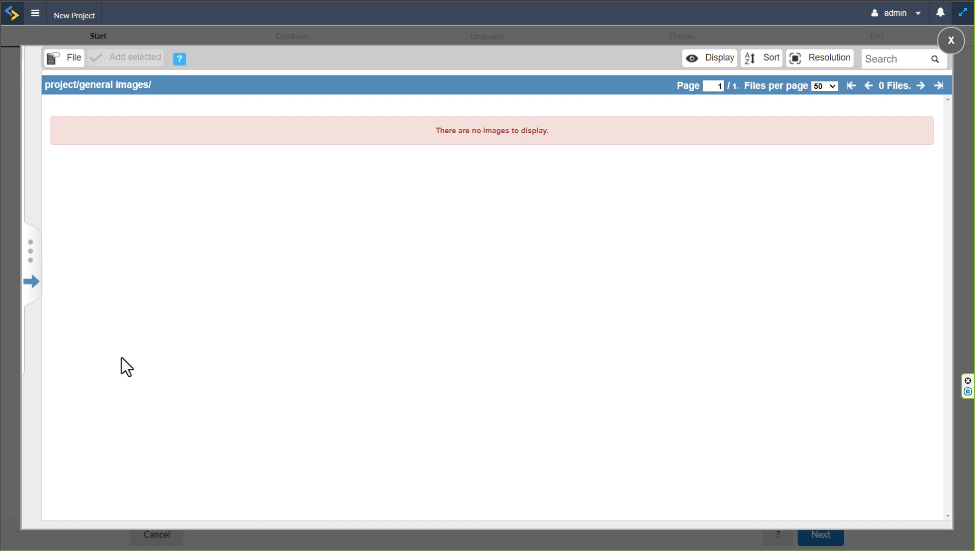
# Set the project icon to the "114 - Macbook Pr..." laptop image from the public background images
pyautogui.click(30, 292)
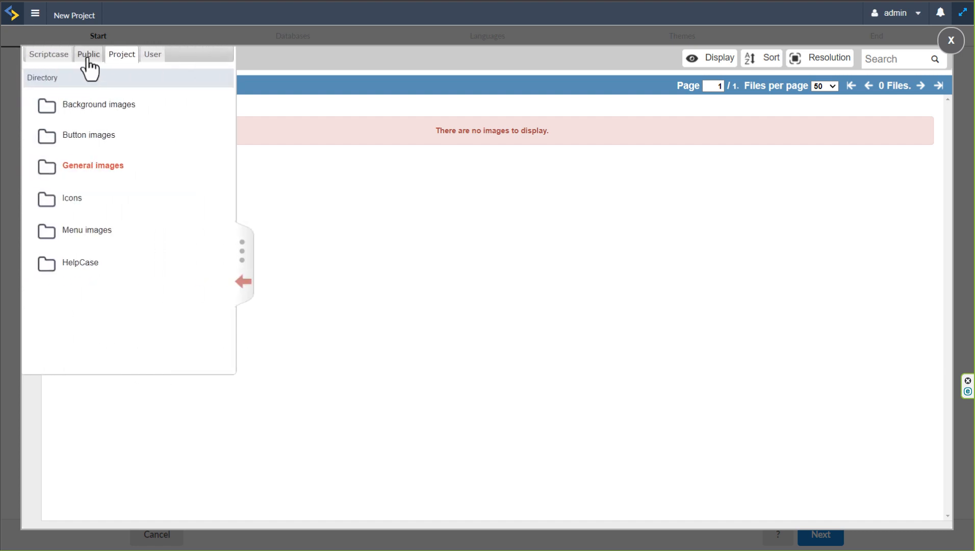
pyautogui.click(89, 65)
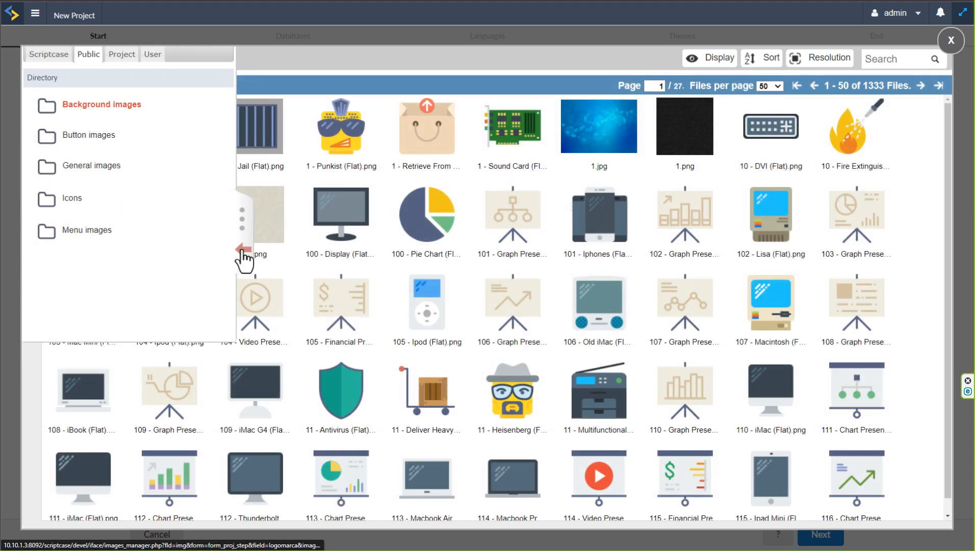
pyautogui.click(241, 250)
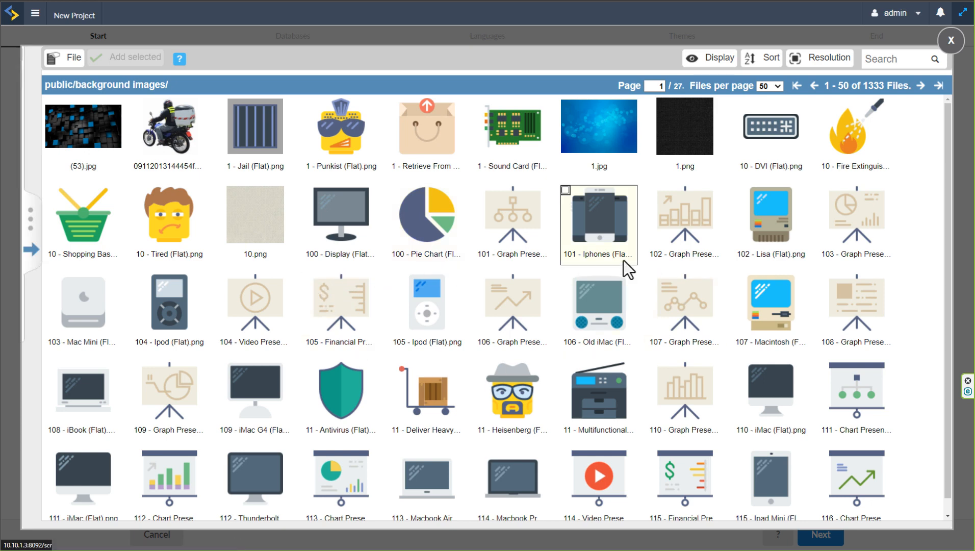
pyautogui.scroll(-1, 525, 266)
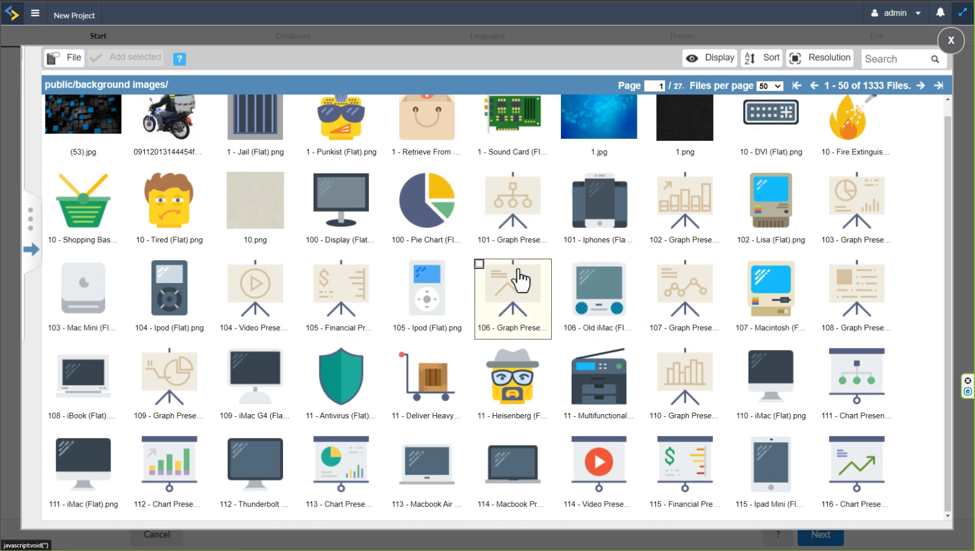
pyautogui.click(479, 440)
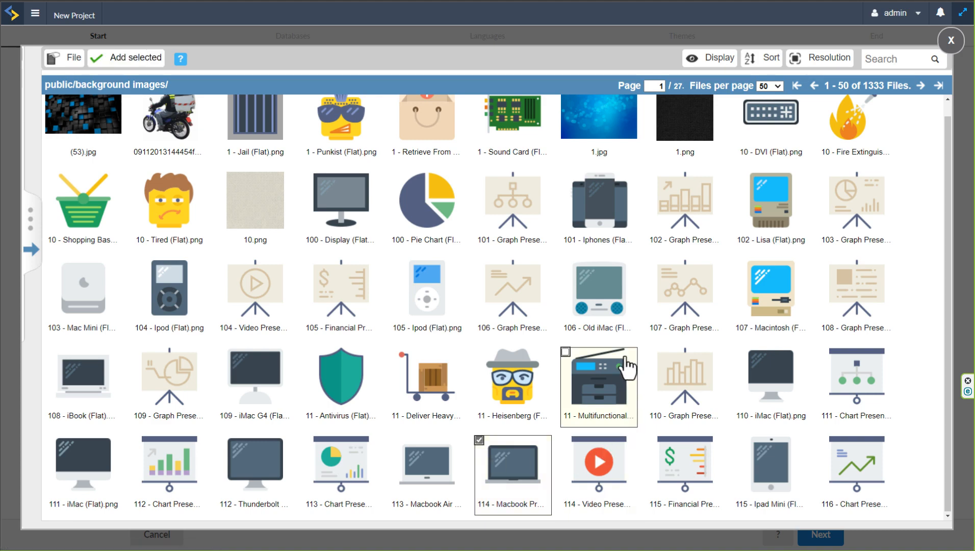
pyautogui.scroll(1, 880, 101)
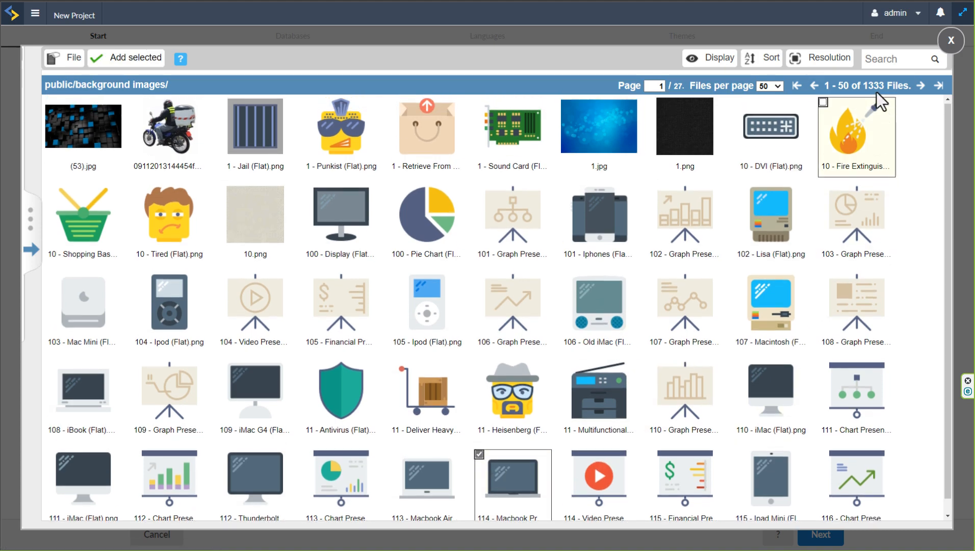
pyautogui.click(125, 60)
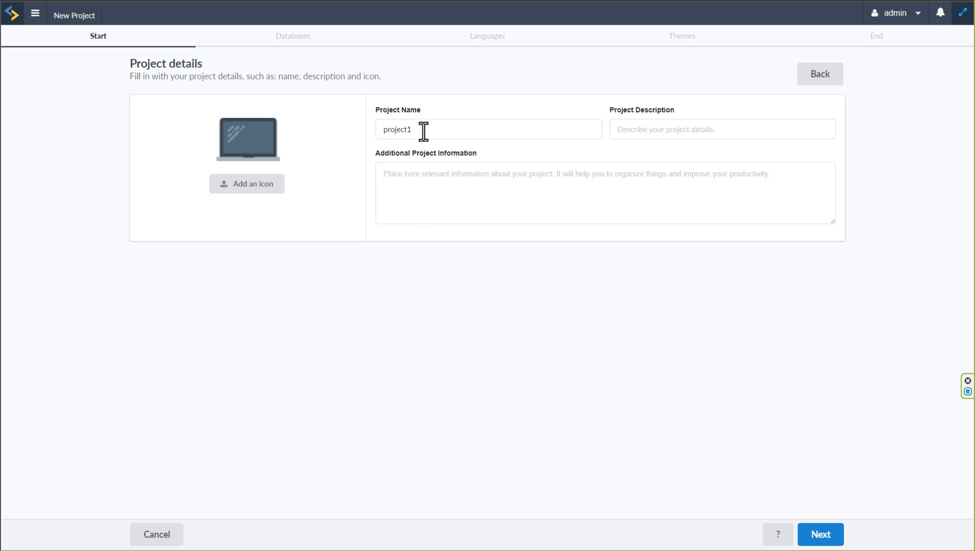
# Name the project TPL_library_rental_system
pyautogui.moveTo(423, 132); pyautogui.dragTo(386, 127)
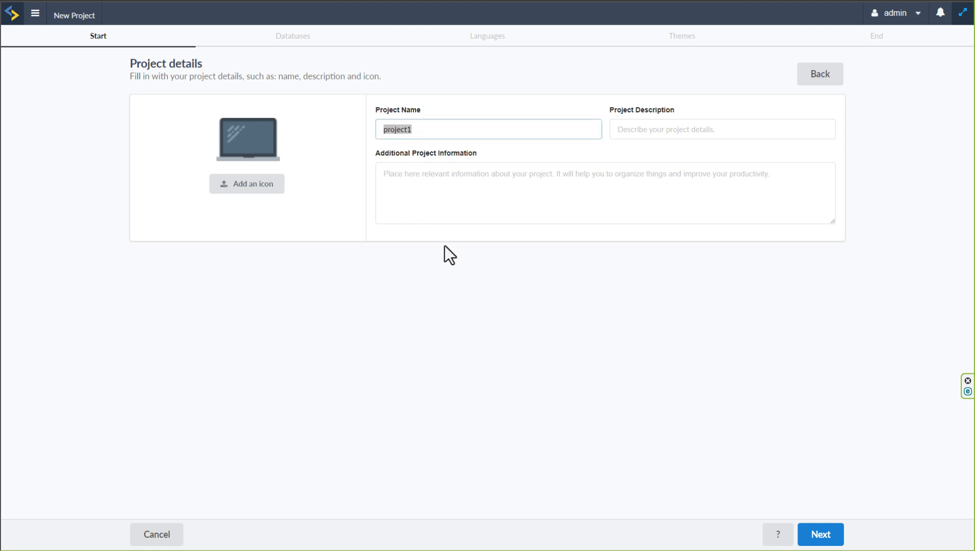
pyautogui.write('TPL_library_rental_system')
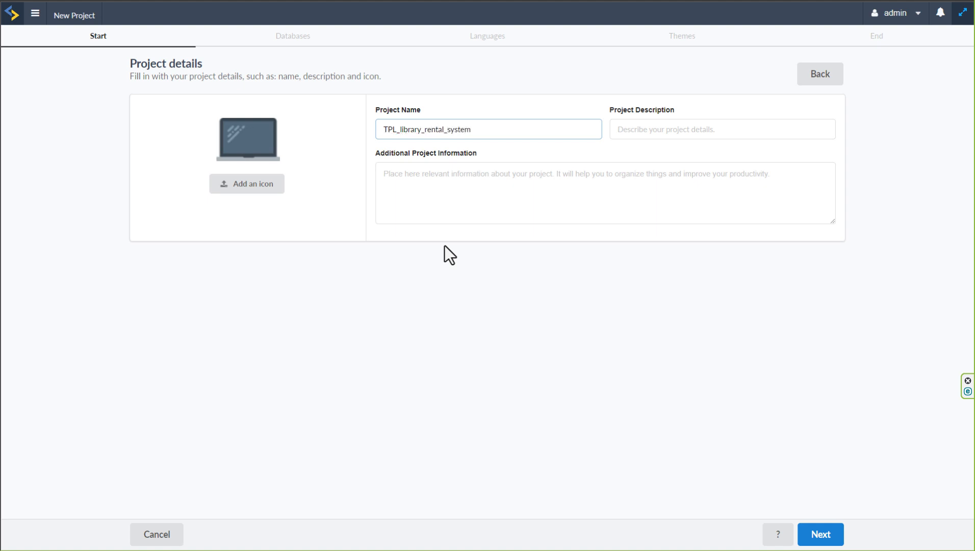
pyautogui.click(657, 136)
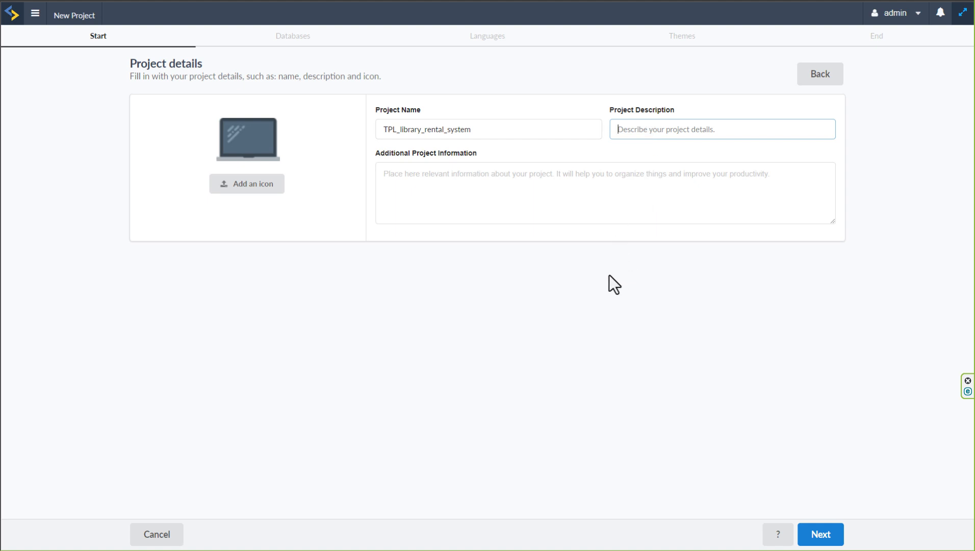
pyautogui.hotkey('ctrl', '+')
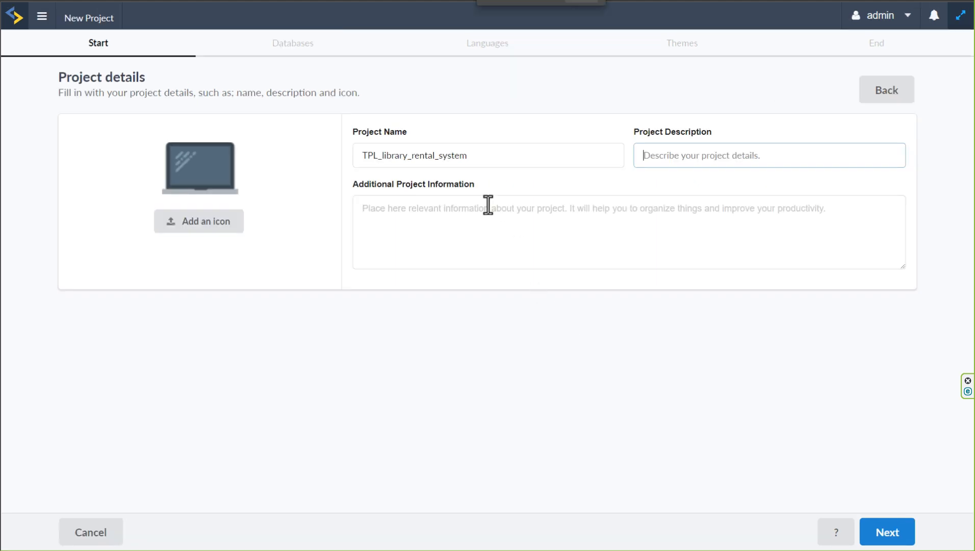
pyautogui.click(402, 159)
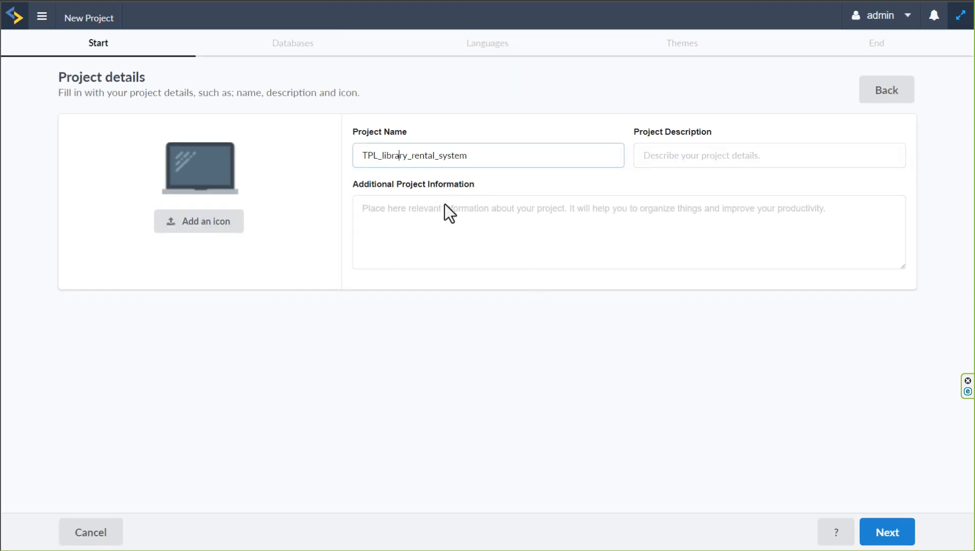
pyautogui.click(481, 153)
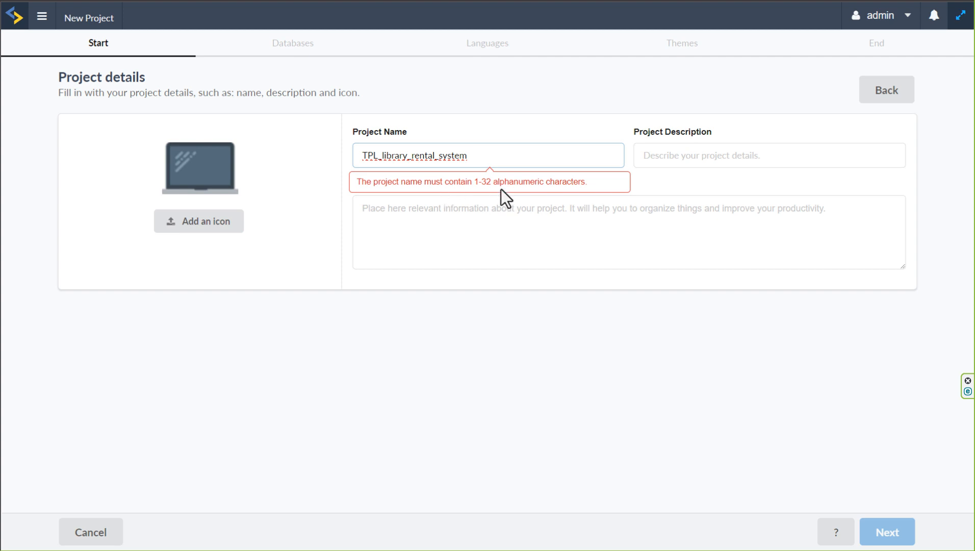
pyautogui.press('BackSpace')
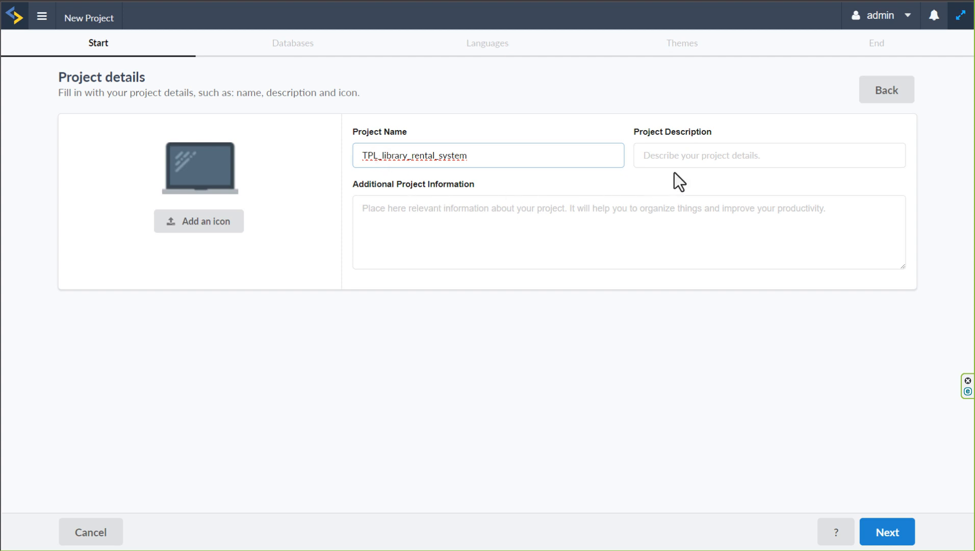
# Enter "information on this project" as the project description, leave the additional information empty, and continue to the database setup
pyautogui.click(664, 156)
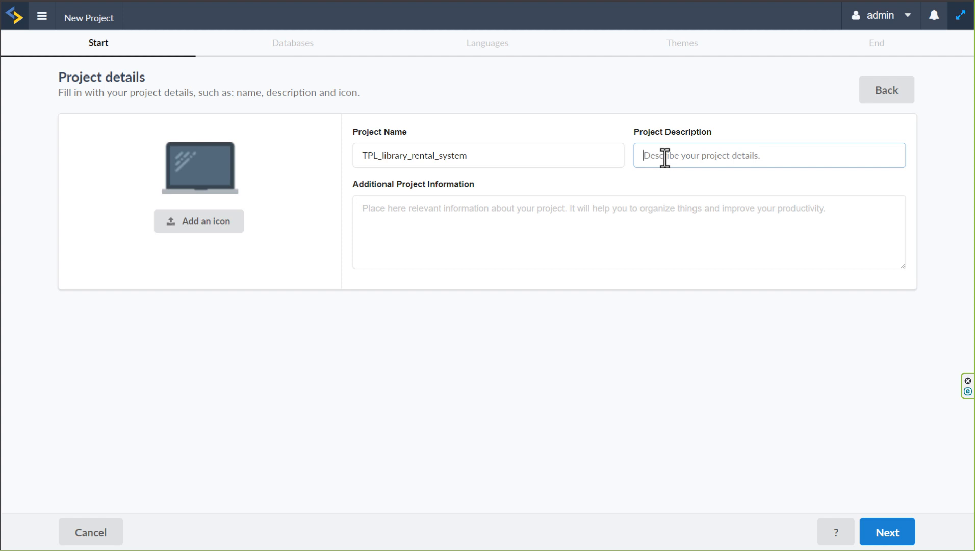
pyautogui.write('information on this project')
pyautogui.click(587, 237)
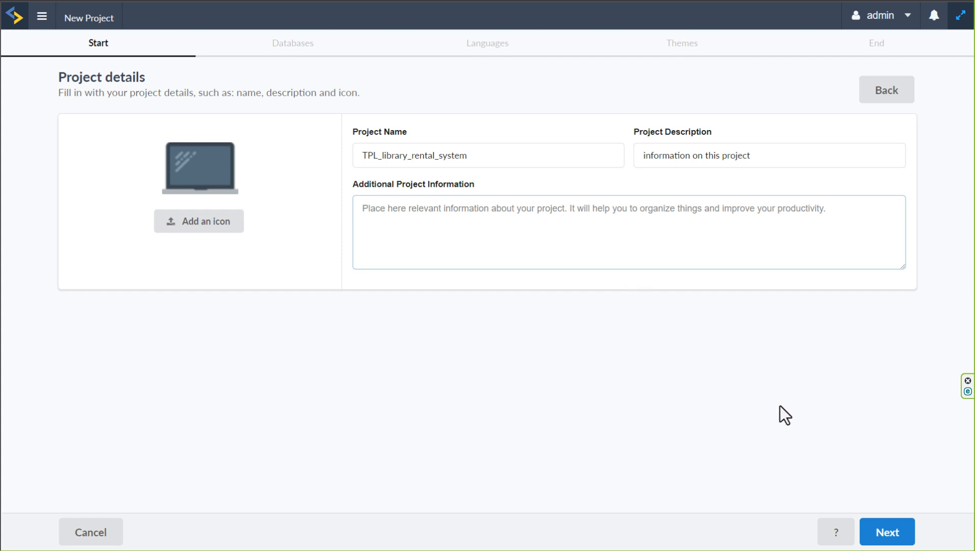
pyautogui.click(887, 535)
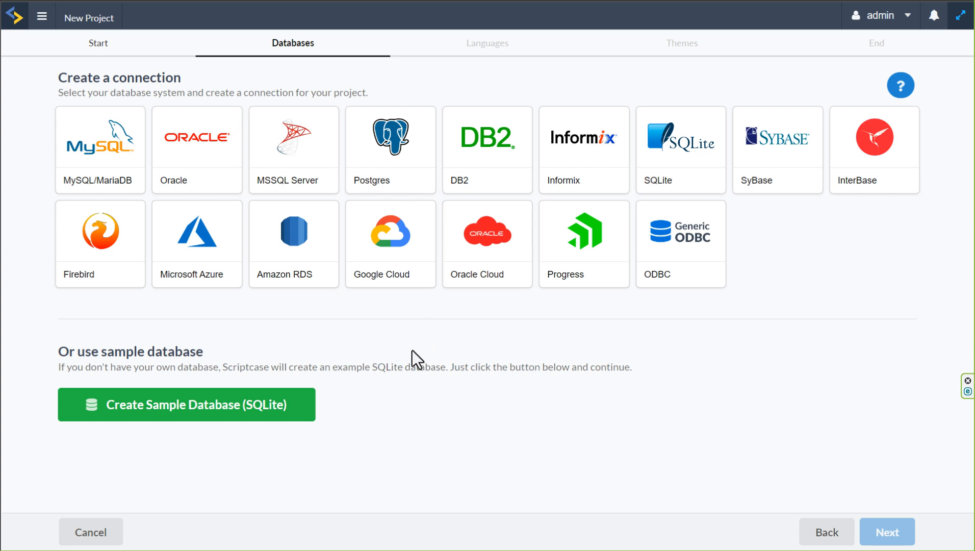
# Create a MySQL/MariaDB connection using the MySQLi driver, keeping server 127.0.0.1 and port 3306
pyautogui.click(98, 151)
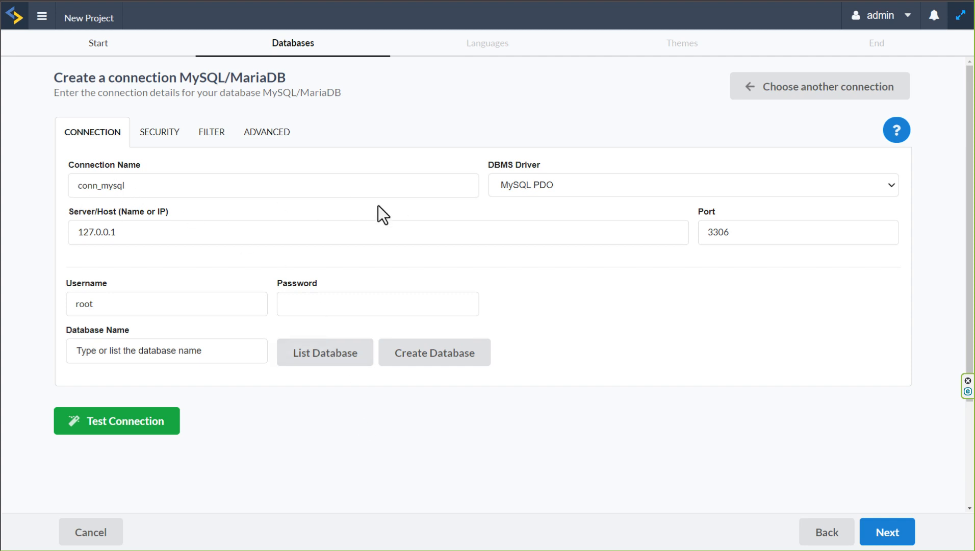
pyautogui.click(566, 192)
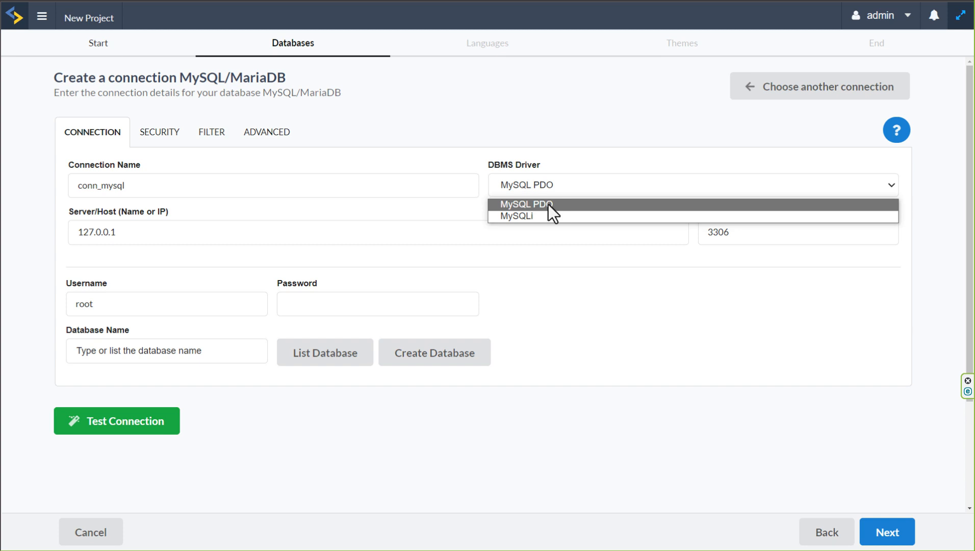
pyautogui.click(541, 215)
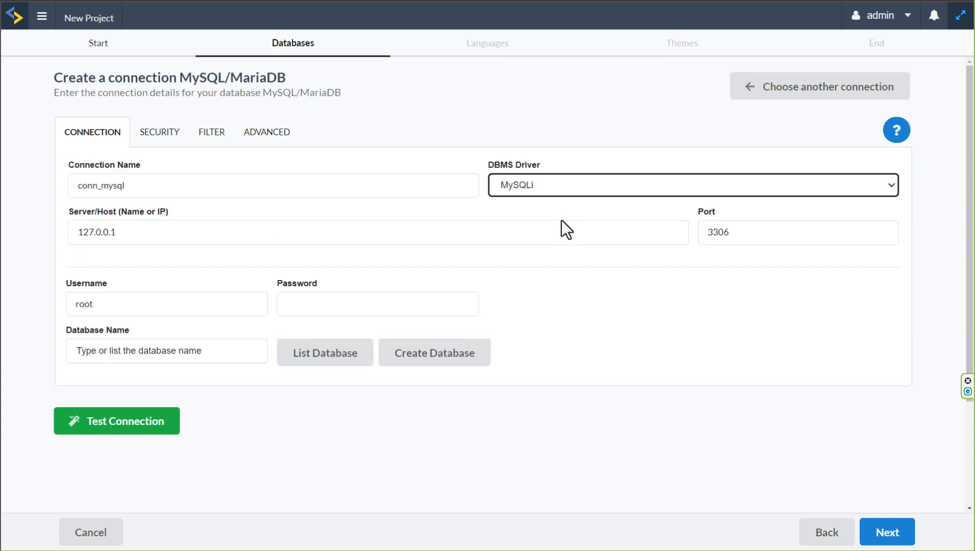
pyautogui.click(558, 213)
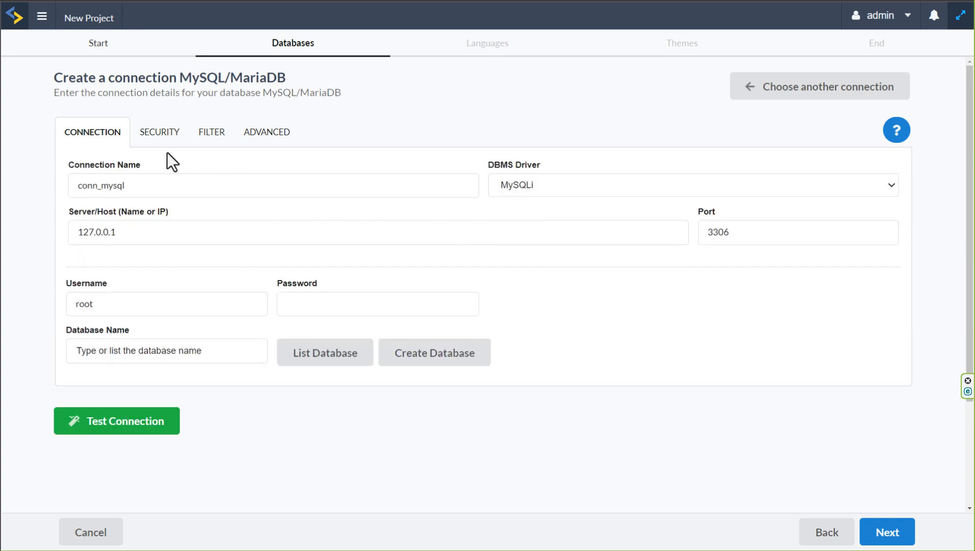
pyautogui.click(145, 226)
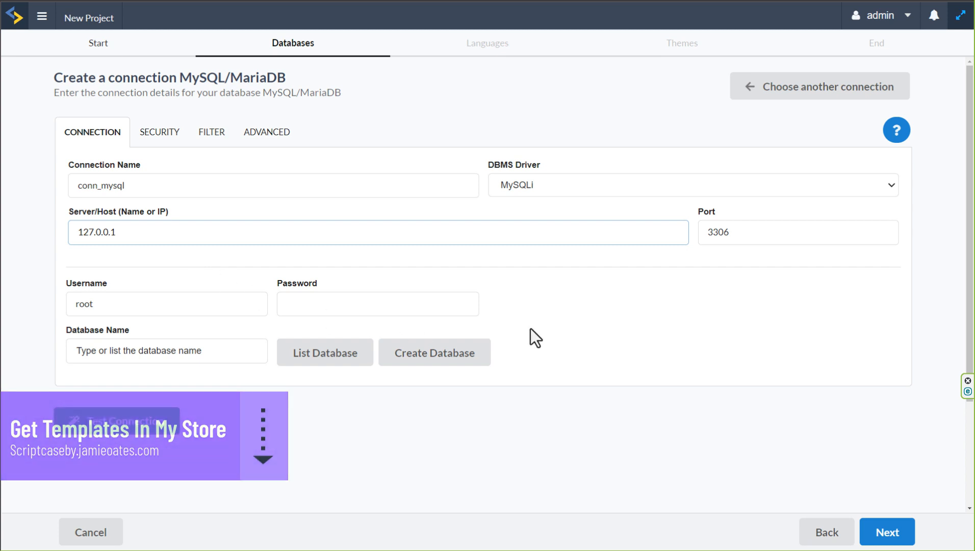
pyautogui.click(744, 234)
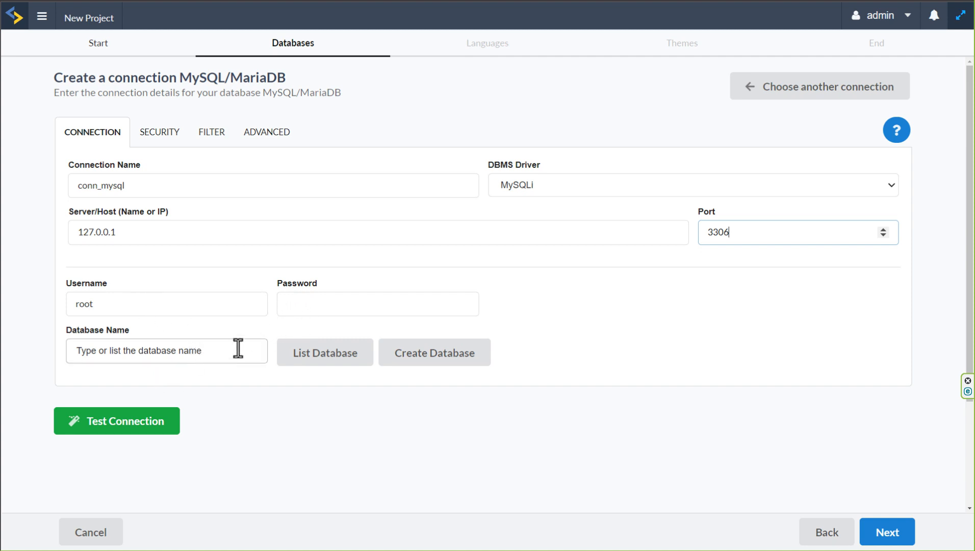
# Review the connection's security, filter and advanced settings, and return to the main connection details
pyautogui.click(162, 139)
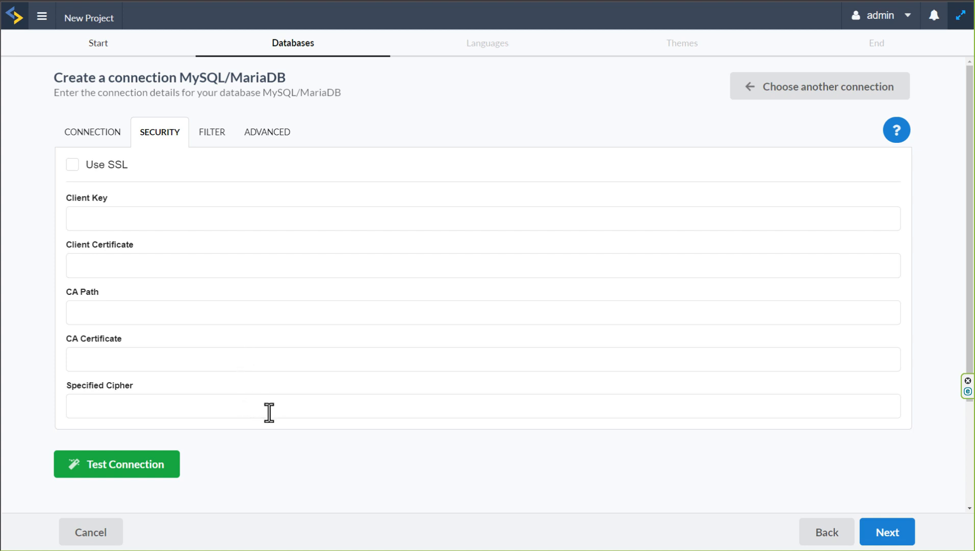
pyautogui.click(212, 137)
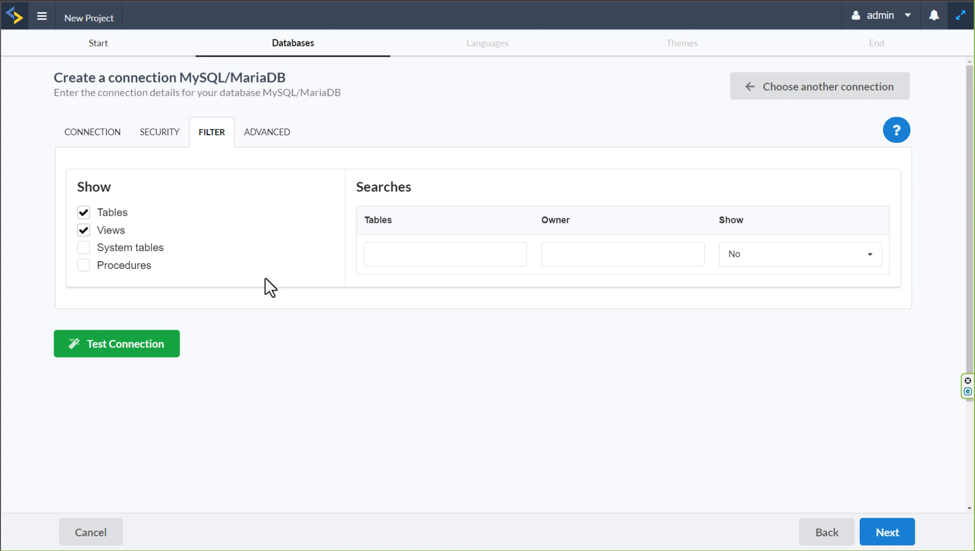
pyautogui.click(261, 134)
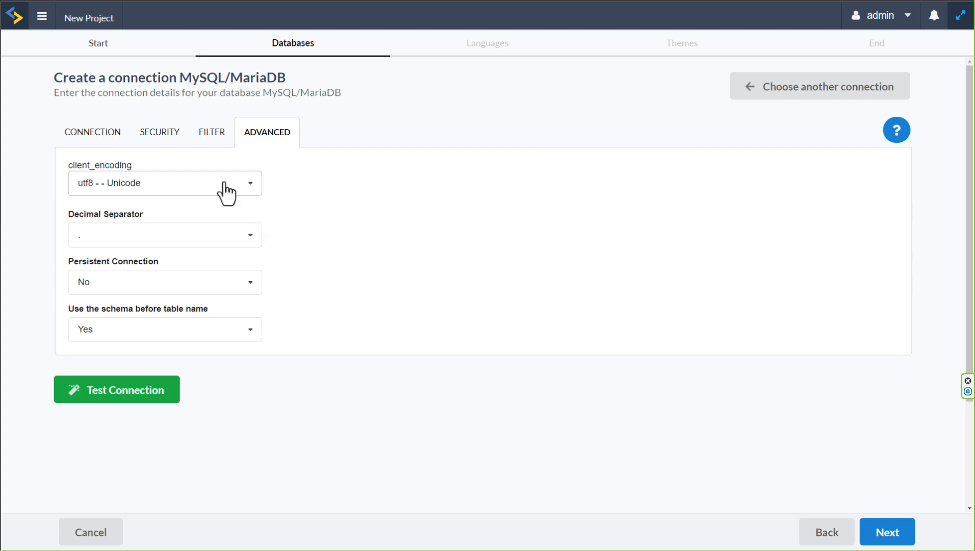
pyautogui.click(94, 137)
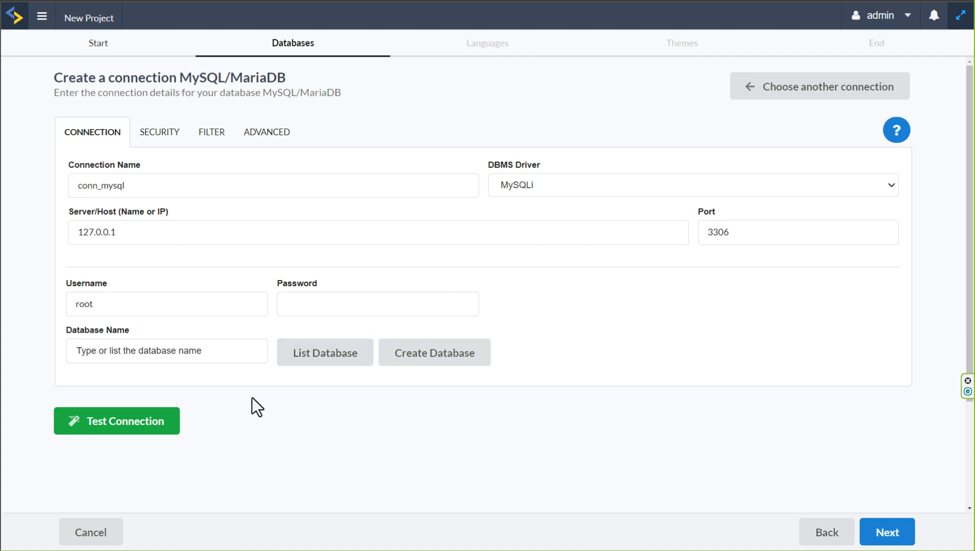
# Replace the connection's default username with the database account's username and enter its password
pyautogui.click(229, 351)
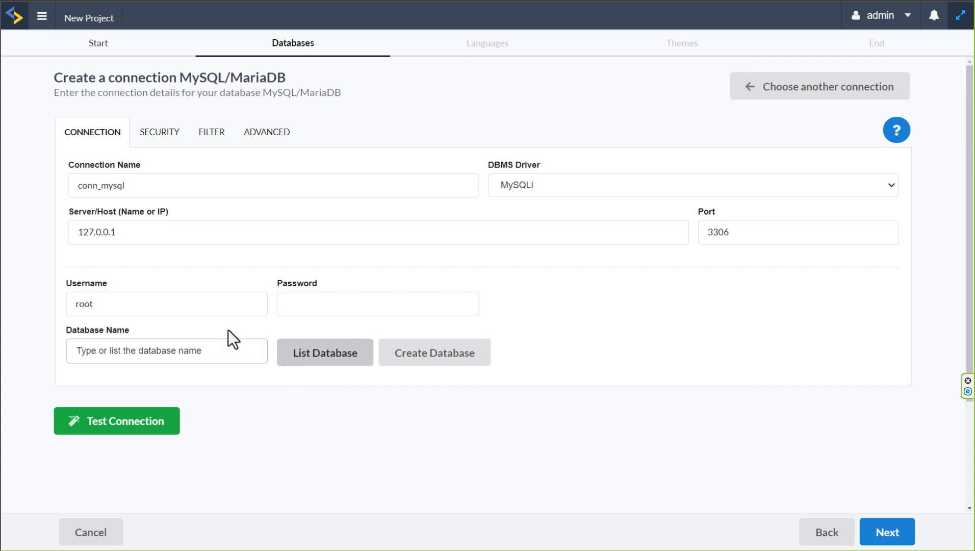
pyautogui.click(201, 306)
pyautogui.click(392, 399)
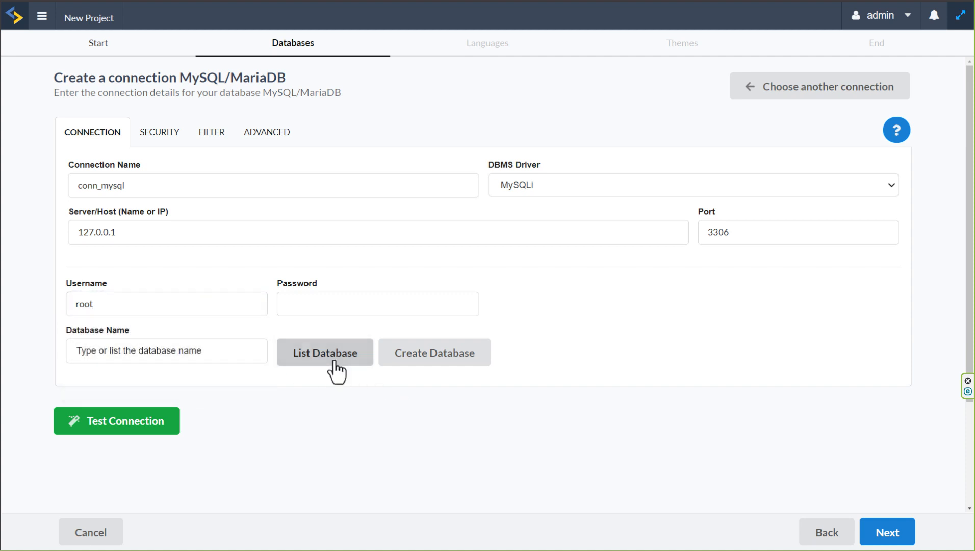
pyautogui.click(333, 304)
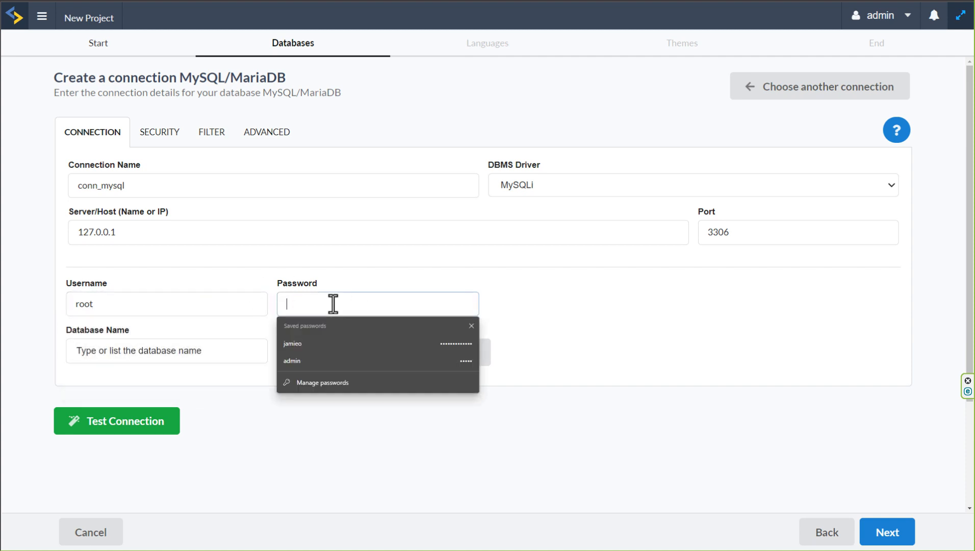
pyautogui.click(524, 398)
pyautogui.moveTo(120, 305); pyautogui.dragTo(60, 302)
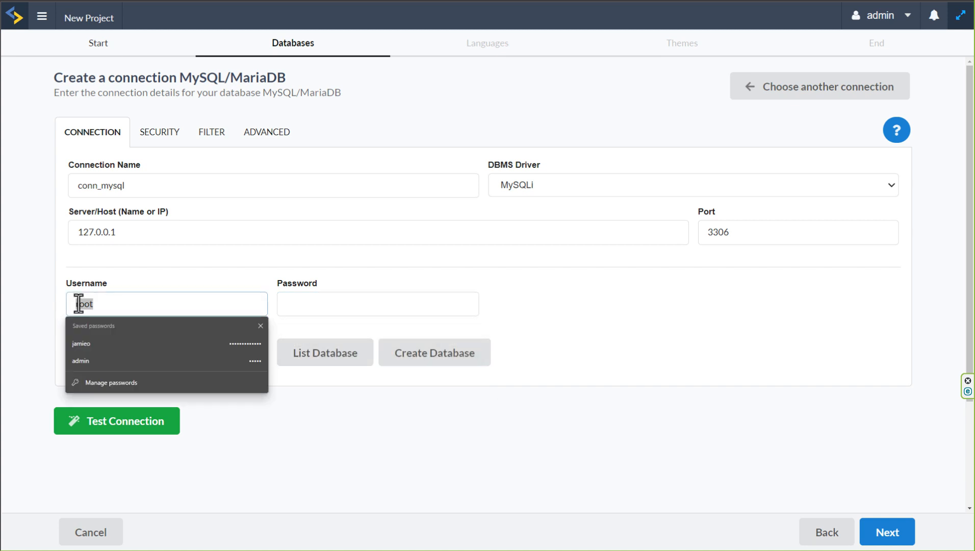
pyautogui.write('jamieo')
pyautogui.press('Tab')
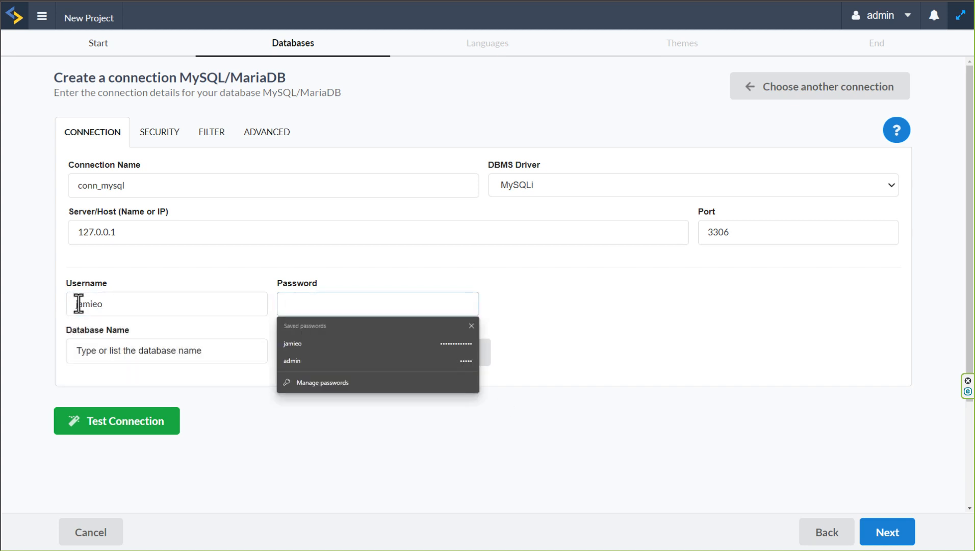
pyautogui.write('••••')
pyautogui.press('BackSpace')
pyautogui.press('BackSpace')
pyautogui.press('BackSpace')
pyautogui.press('BackSpace')
pyautogui.write('••••••••••')
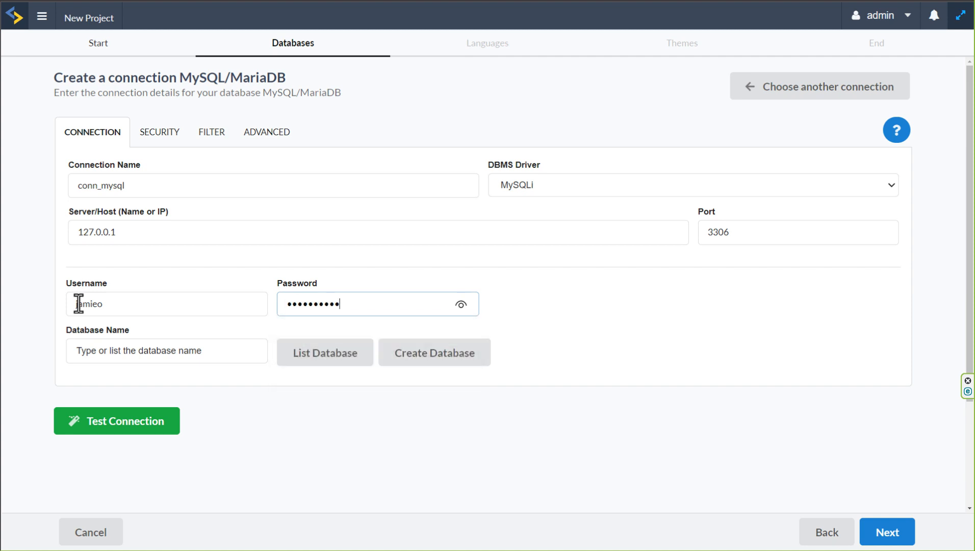
pyautogui.write('•••')
# List the databases available on the server and select sc_loans for the connection
pyautogui.click(323, 357)
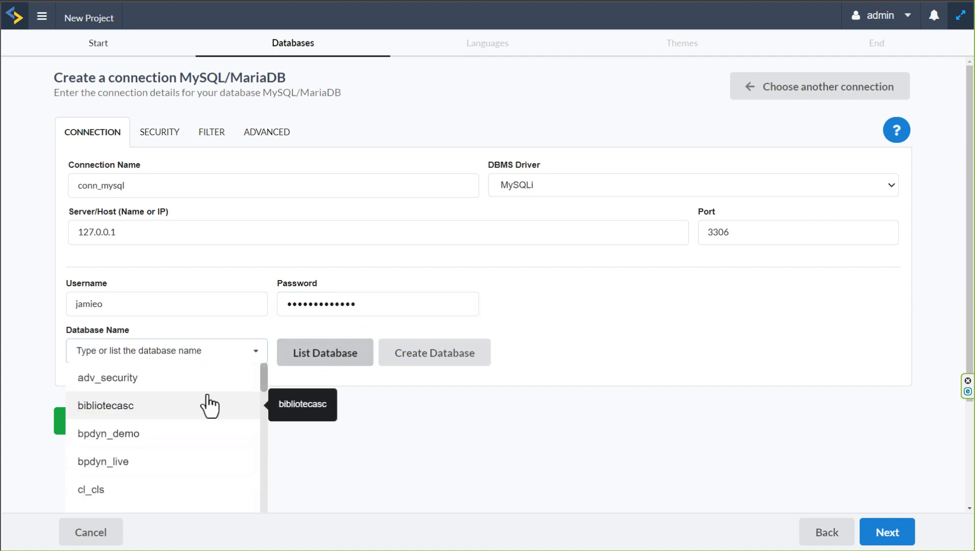
pyautogui.scroll(-1, 176, 423)
pyautogui.scroll(-4, 177, 429)
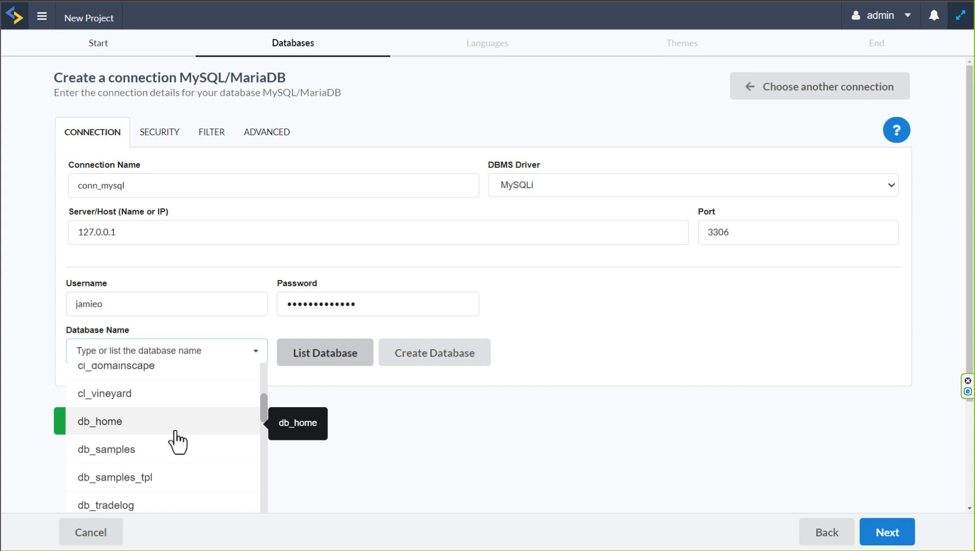
pyautogui.scroll(-5, 177, 442)
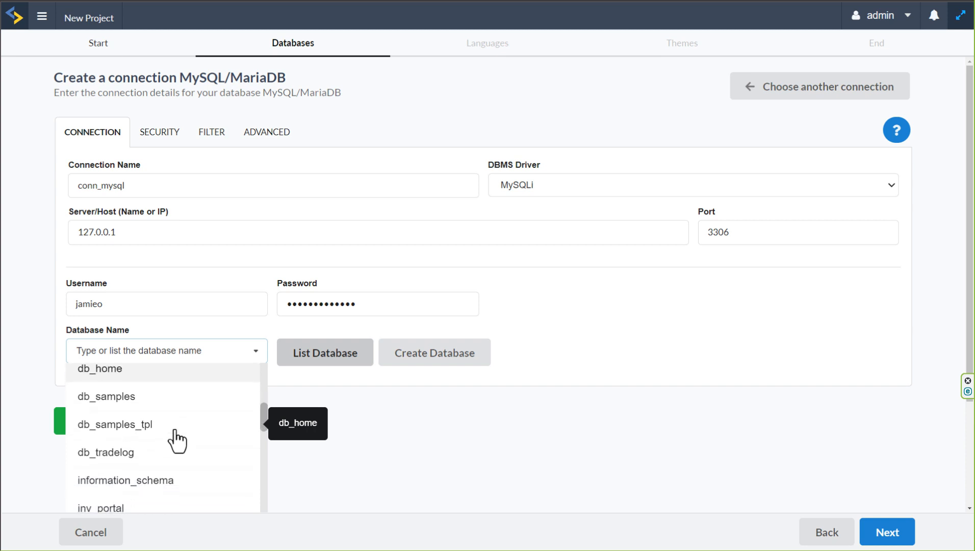
pyautogui.scroll(7, 177, 442)
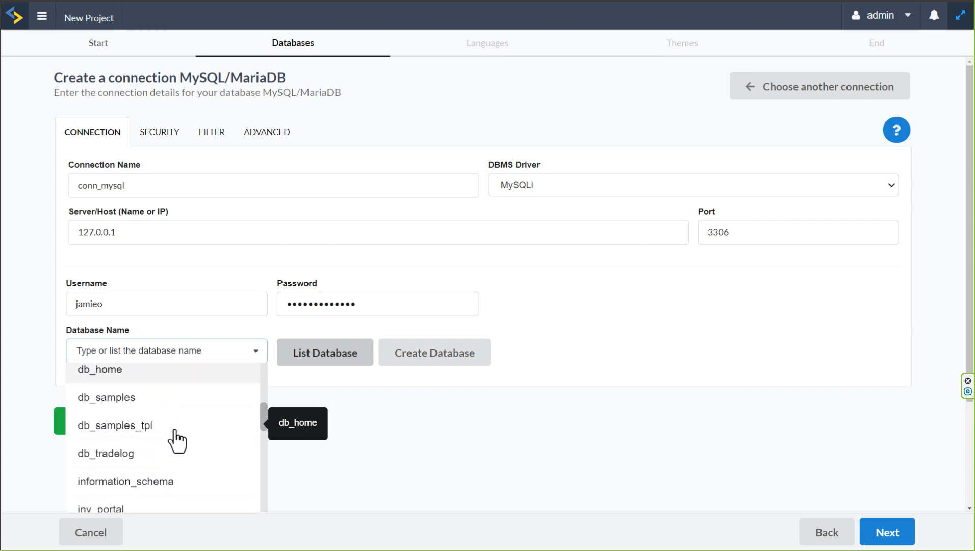
pyautogui.scroll(-7, 178, 440)
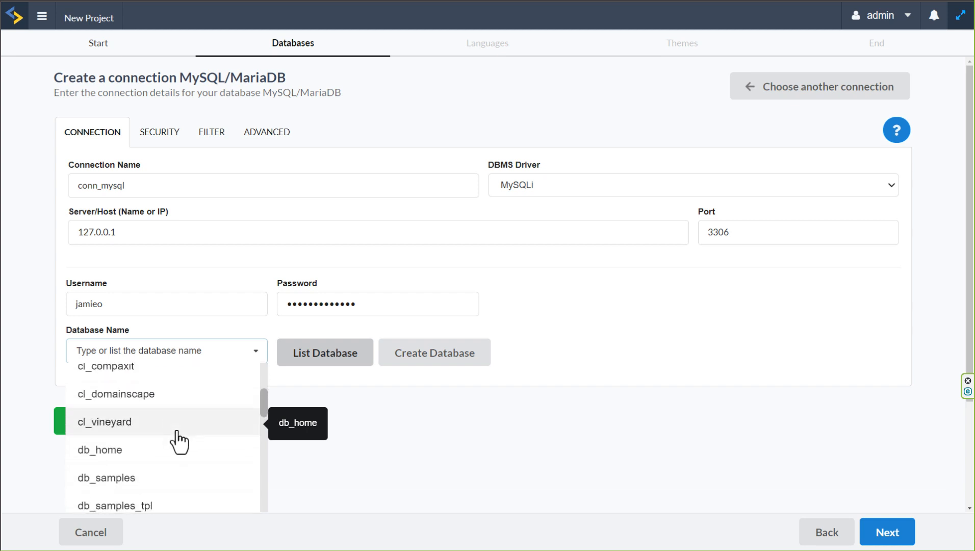
pyautogui.scroll(-8, 194, 447)
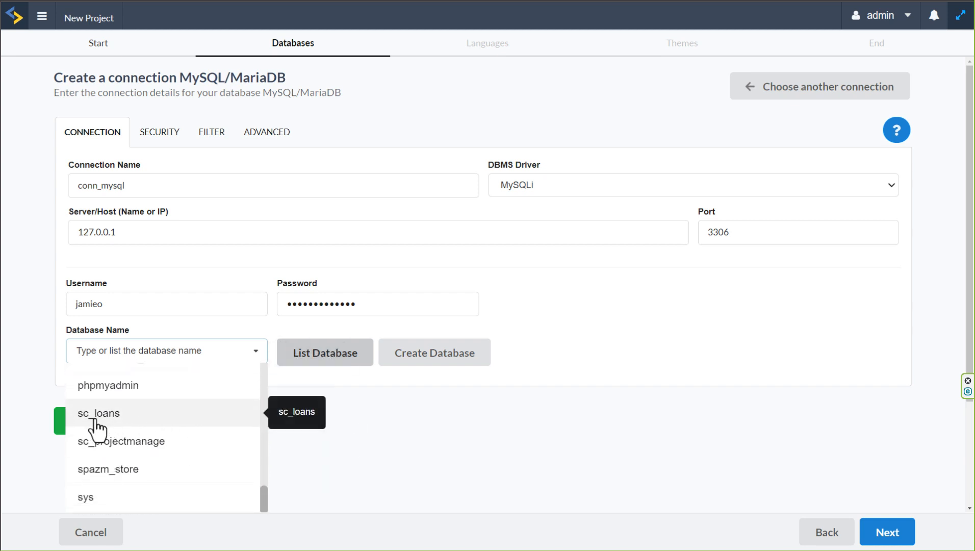
pyautogui.click(109, 414)
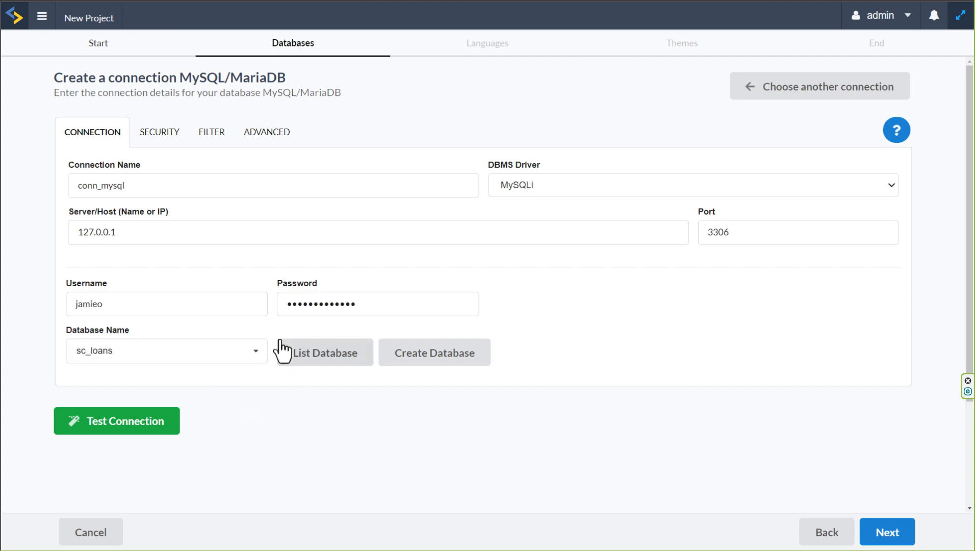
# Test the database connection and continue to the project language settings
pyautogui.click(121, 428)
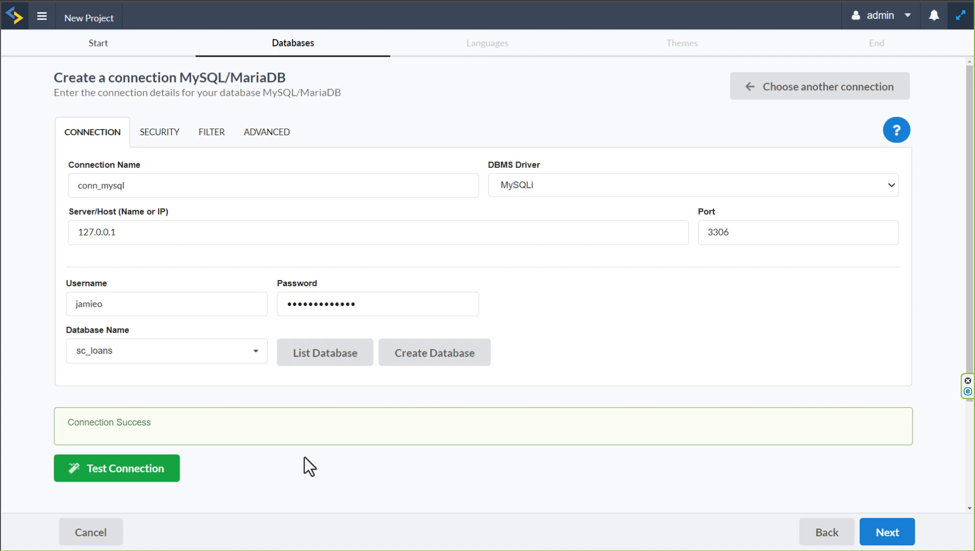
pyautogui.moveTo(147, 422); pyautogui.dragTo(67, 423)
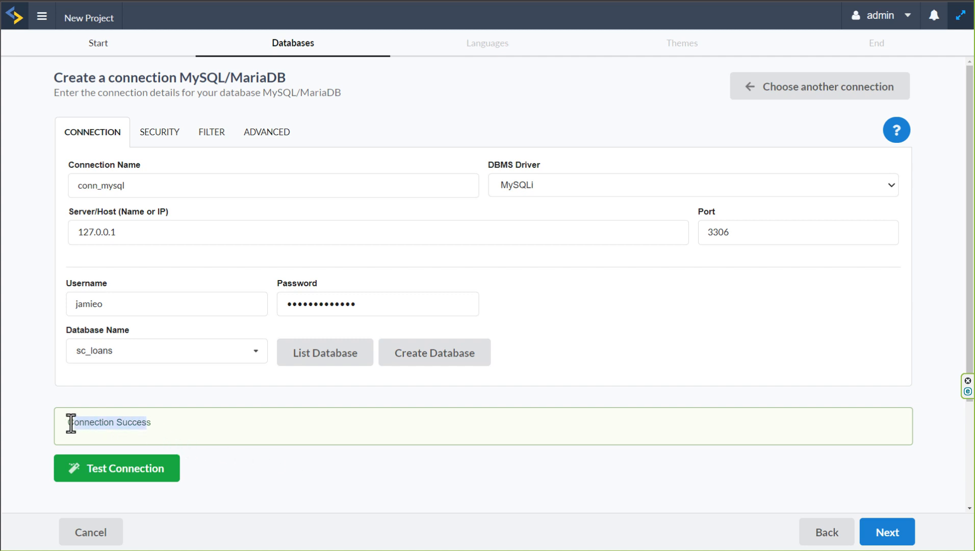
pyautogui.click(245, 438)
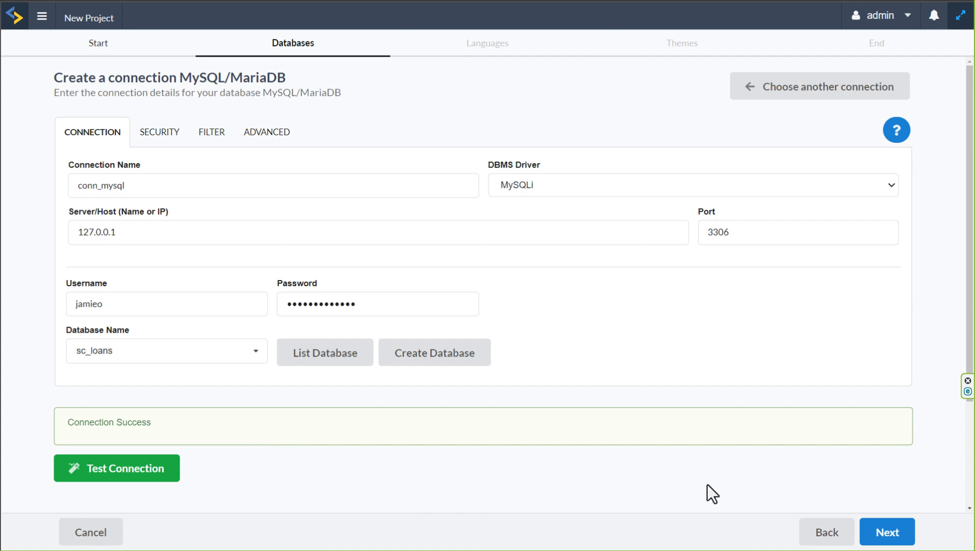
pyautogui.click(888, 532)
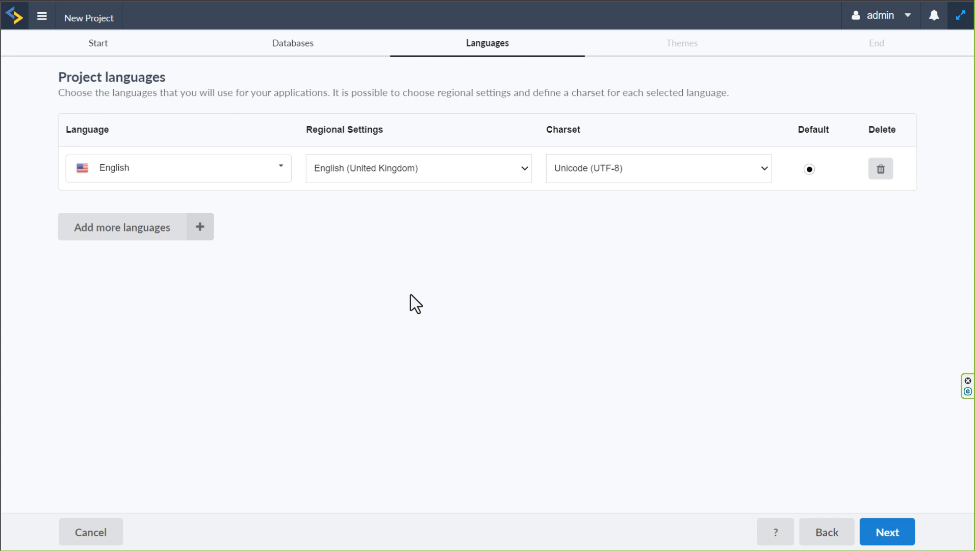
# Examine the available languages, regional settings and charsets for the project without changing the English entry
pyautogui.click(247, 169)
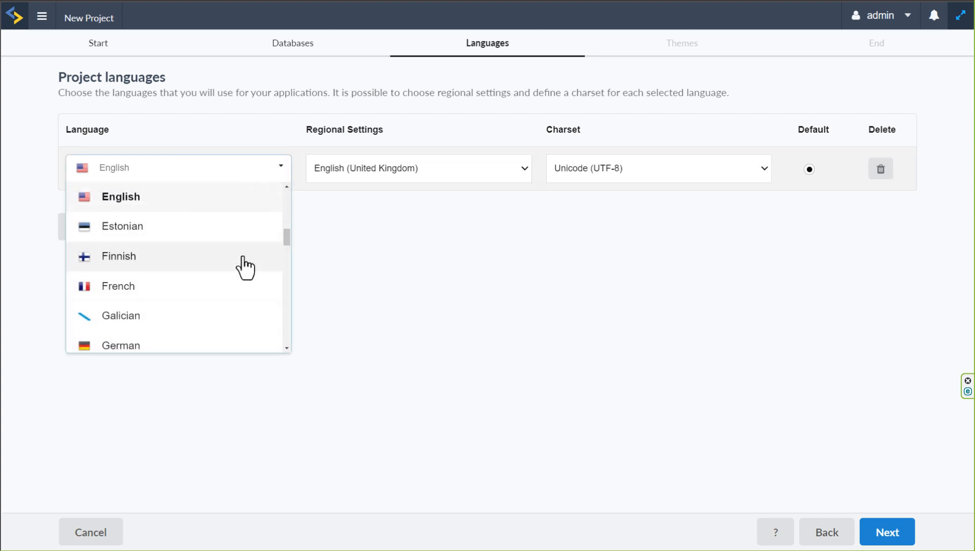
pyautogui.scroll(-2, 250, 309)
pyautogui.scroll(2, 255, 316)
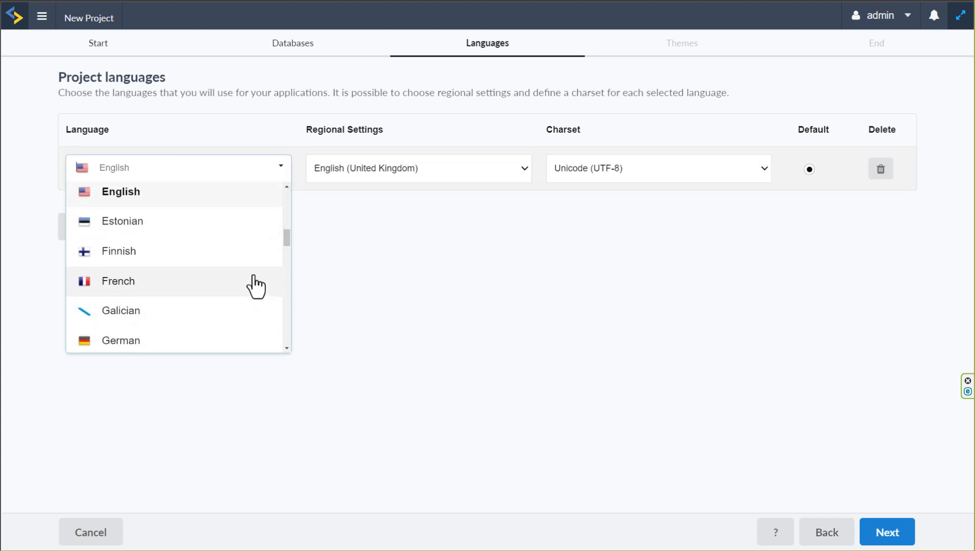
pyautogui.scroll(1, 253, 276)
pyautogui.click(474, 244)
pyautogui.click(523, 171)
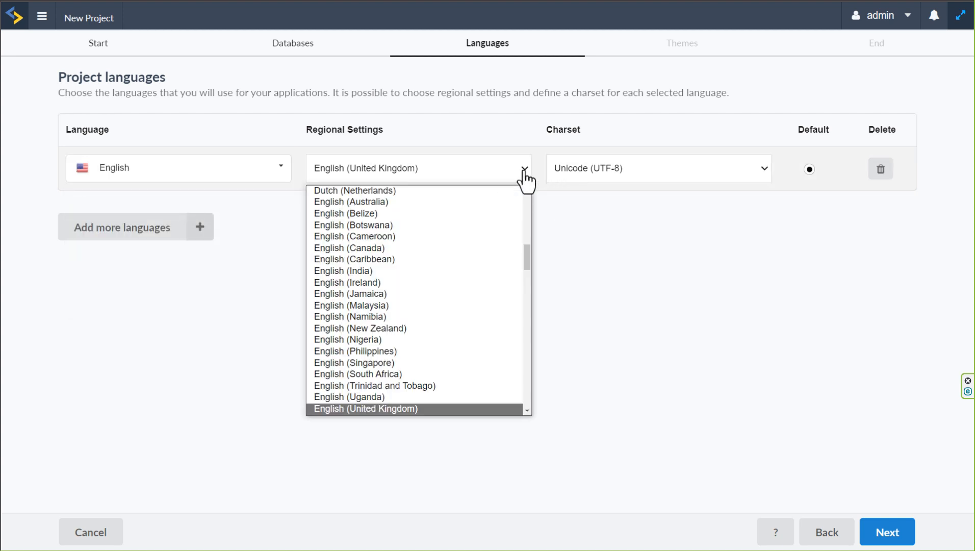
pyautogui.scroll(-3, 499, 288)
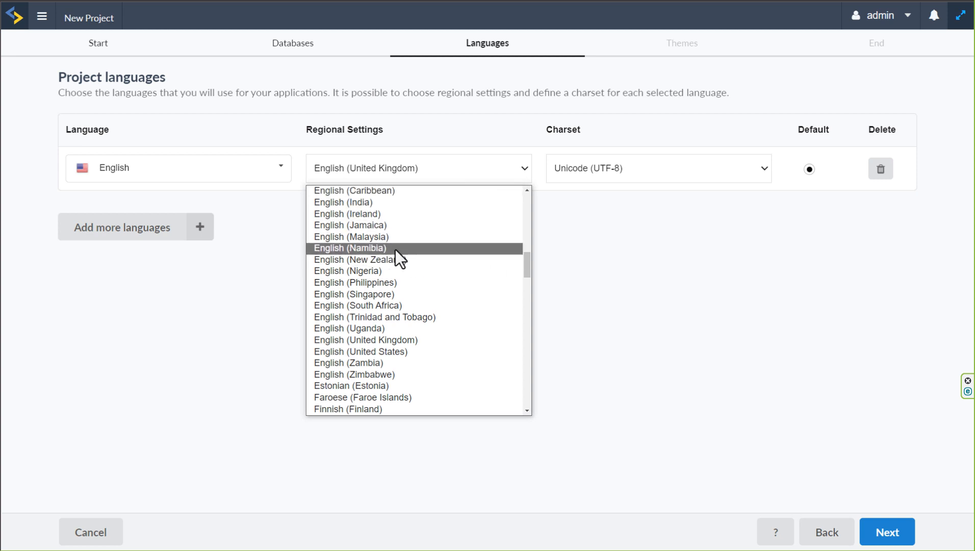
pyautogui.scroll(1, 400, 239)
pyautogui.click(628, 288)
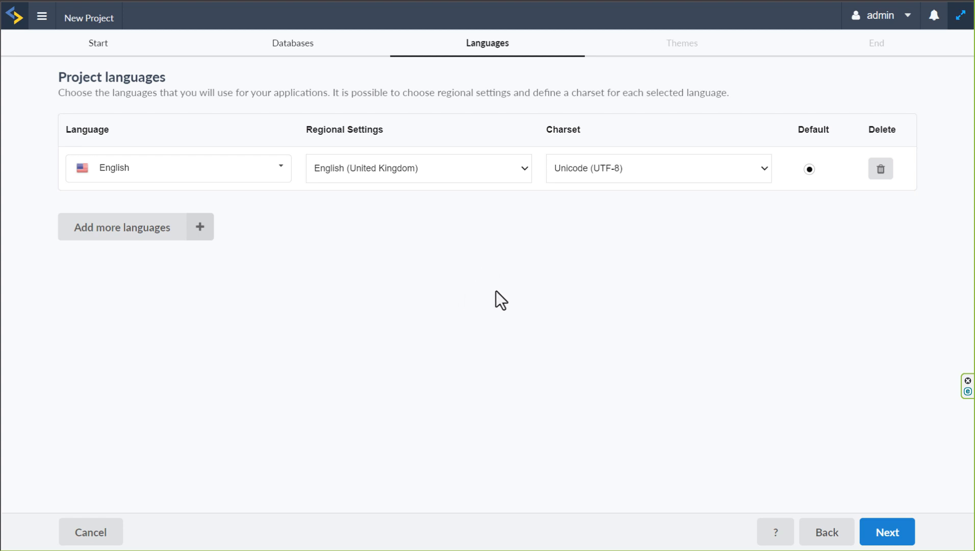
pyautogui.click(740, 183)
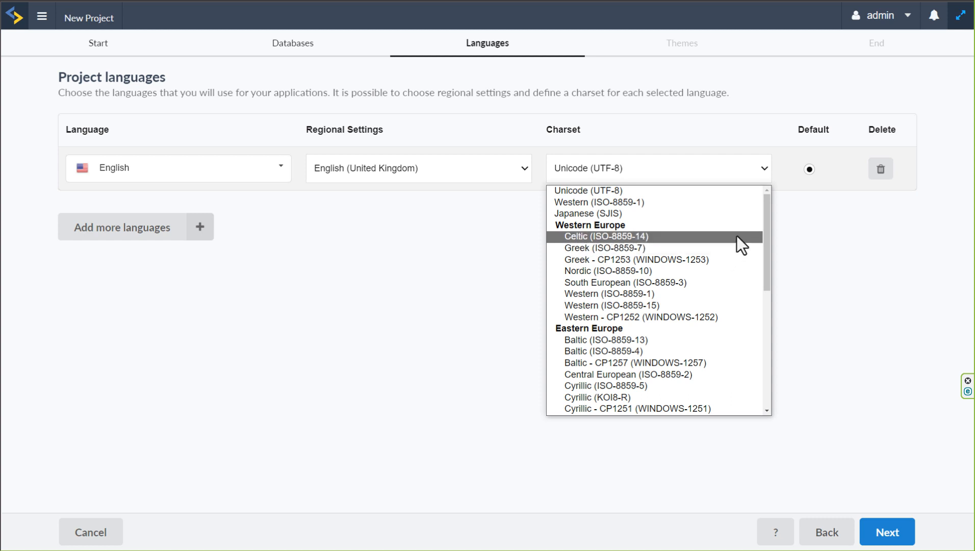
pyautogui.scroll(-3, 732, 250)
pyautogui.scroll(-4, 732, 256)
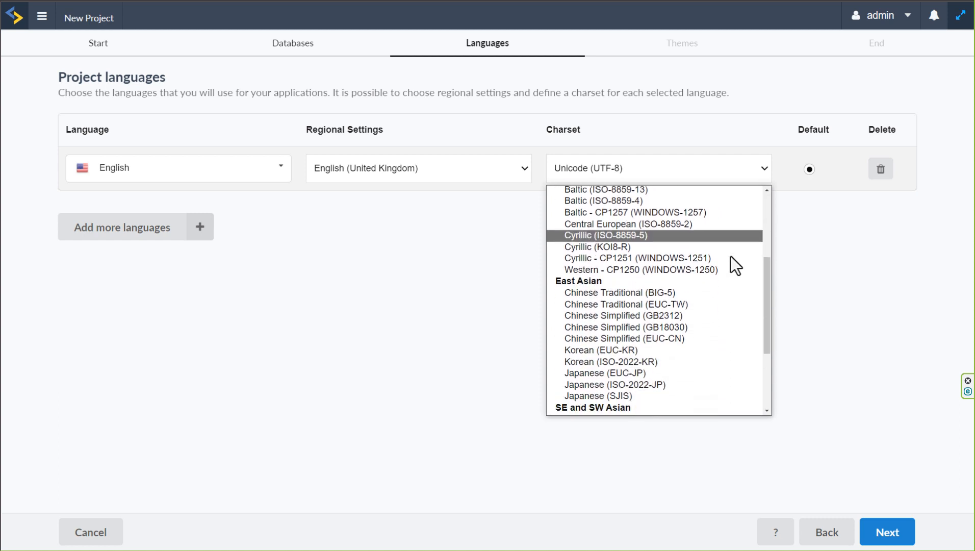
pyautogui.click(819, 261)
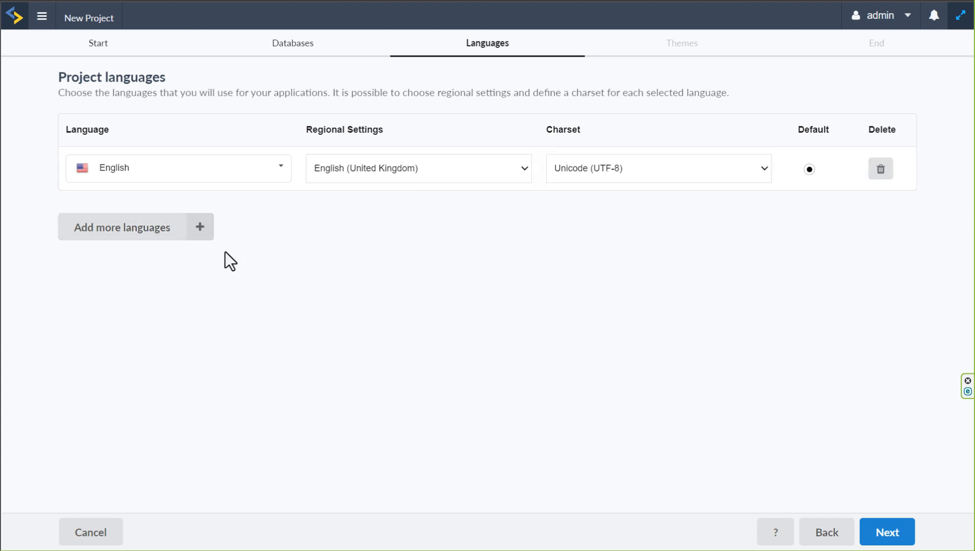
# Add Arabic with the Arabic (Saudi Arabia) regional setting as a second project language, and remove that entry again
pyautogui.click(199, 229)
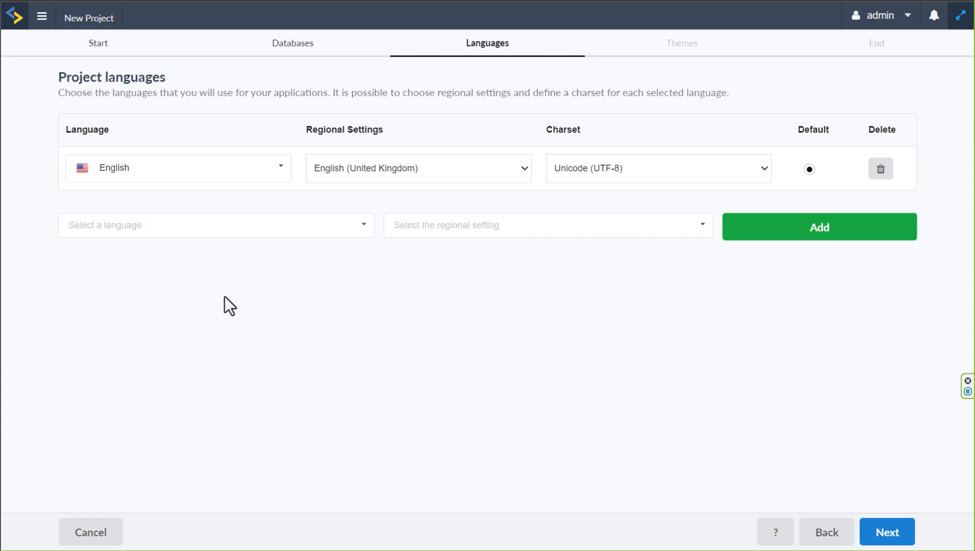
pyautogui.click(341, 224)
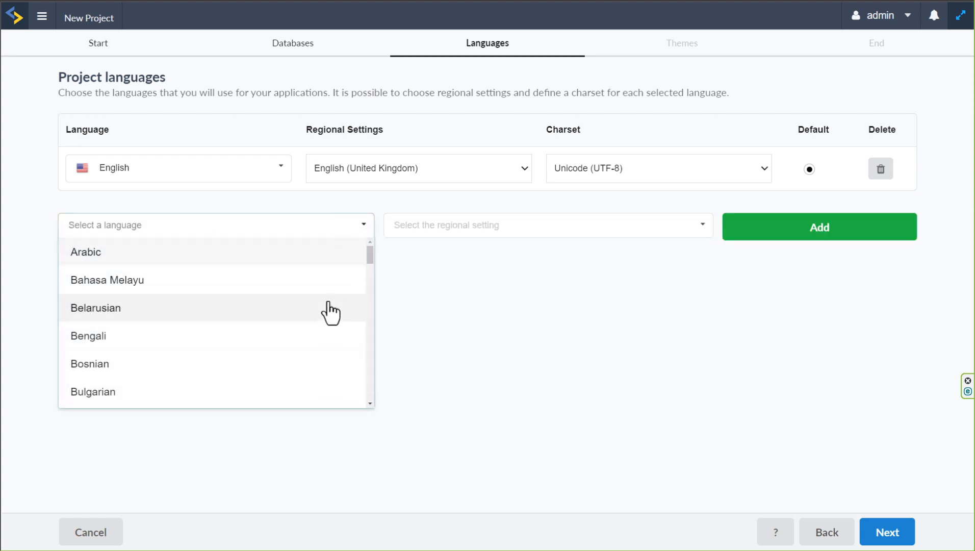
pyautogui.scroll(-3, 328, 302)
pyautogui.click(548, 274)
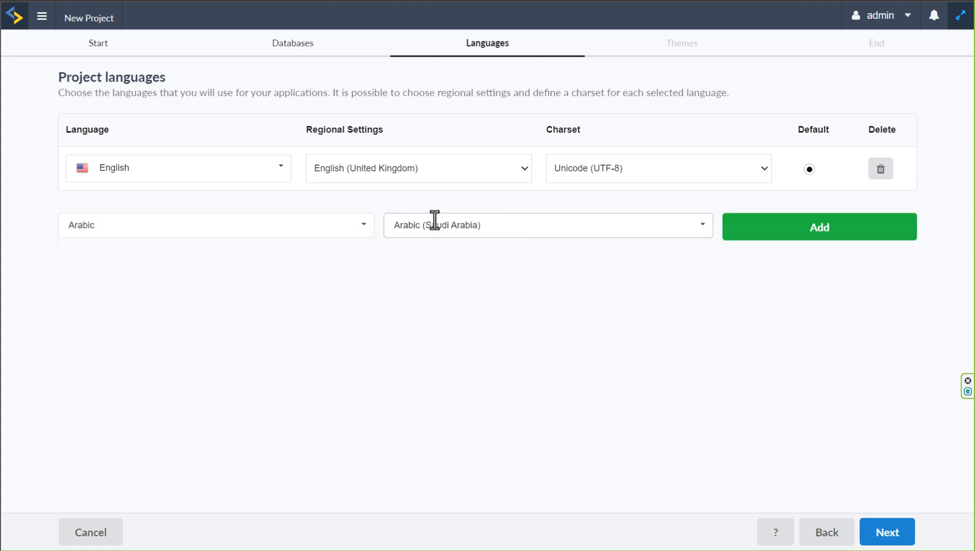
pyautogui.click(464, 222)
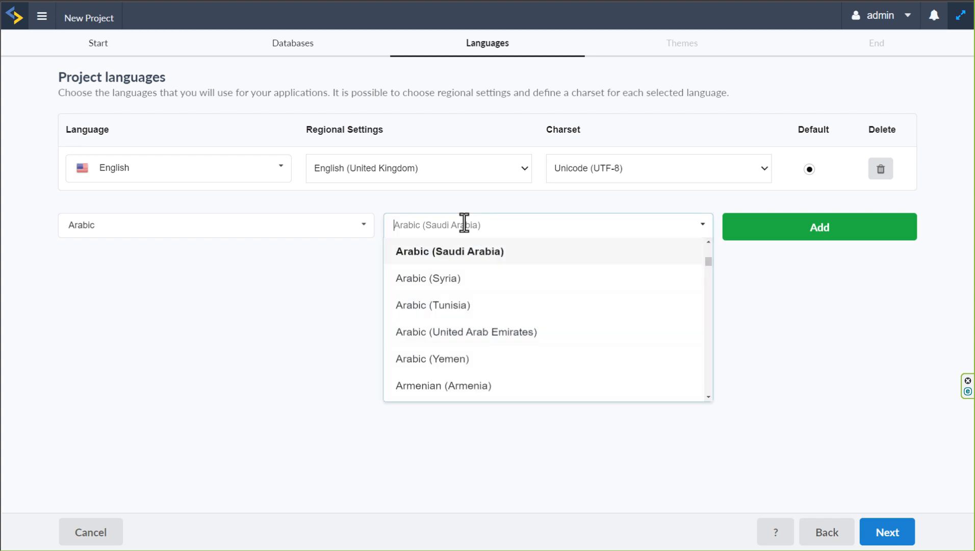
pyautogui.click(280, 304)
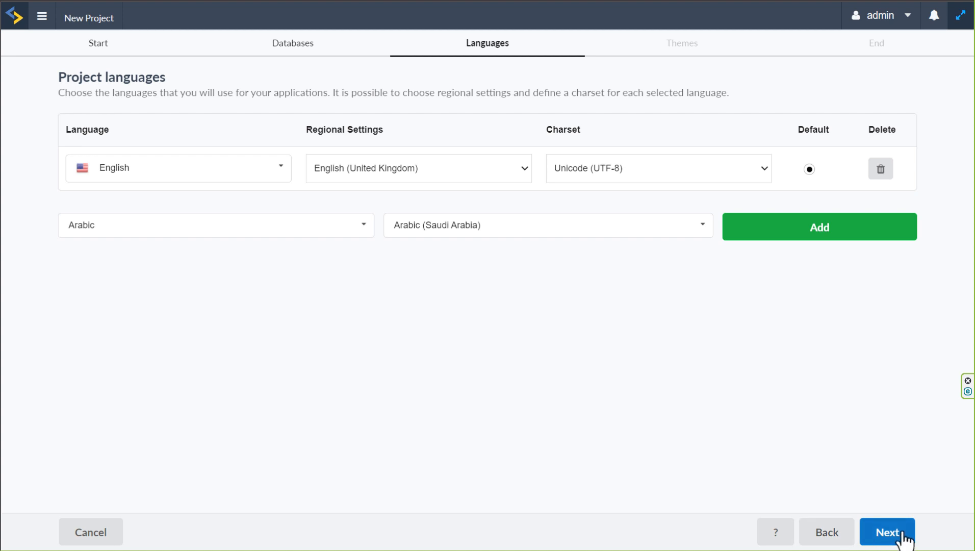
pyautogui.click(818, 235)
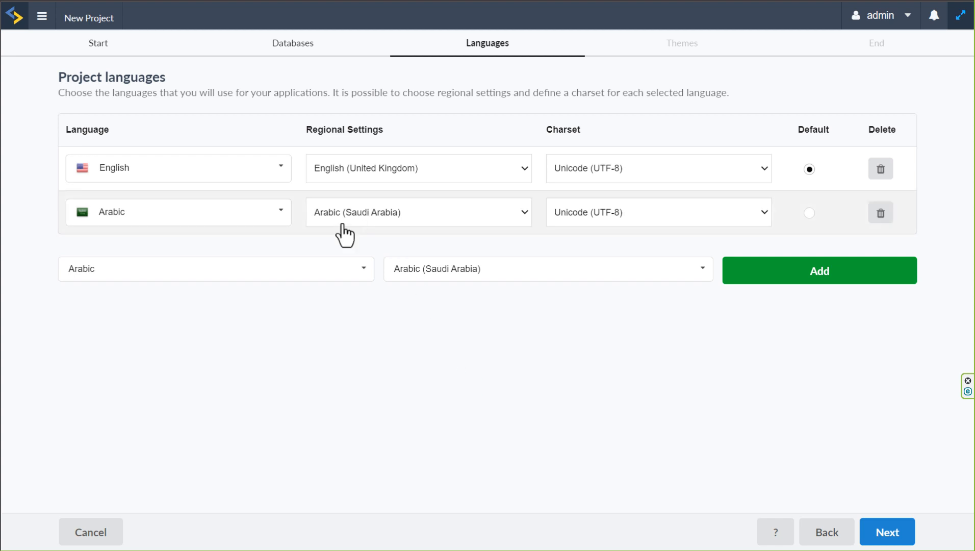
pyautogui.click(880, 213)
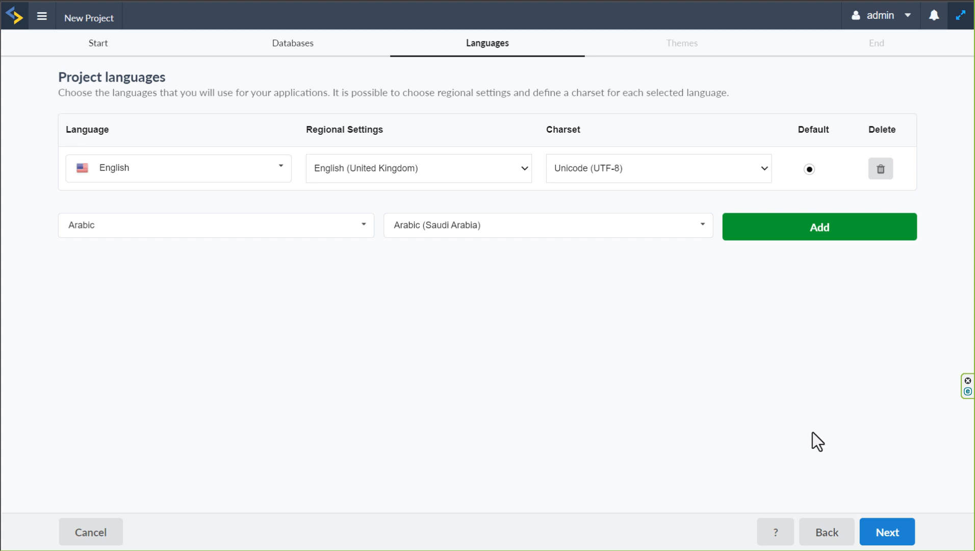
# Continue to the project theme selection and examine the Scriptcase, Public, Project and User theme categories
pyautogui.click(887, 533)
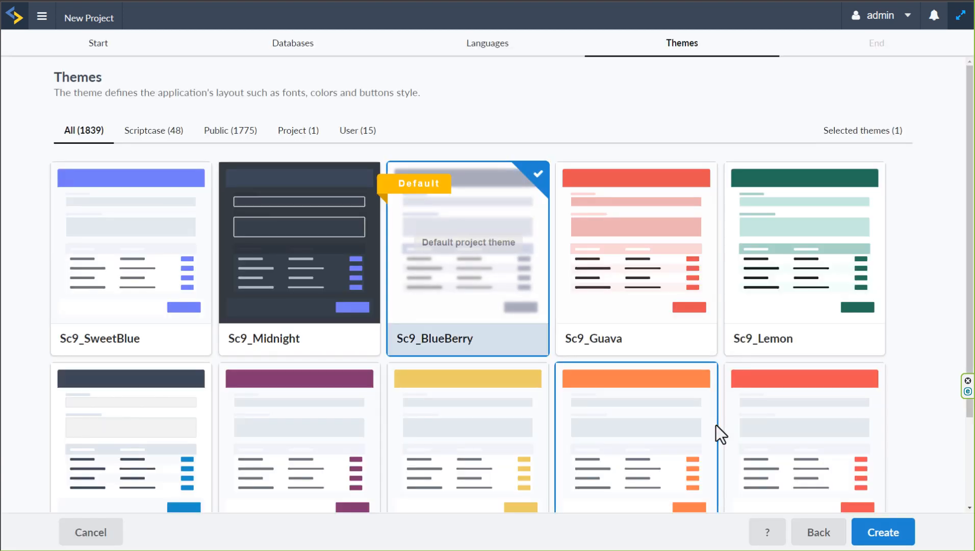
pyautogui.scroll(-2, 918, 393)
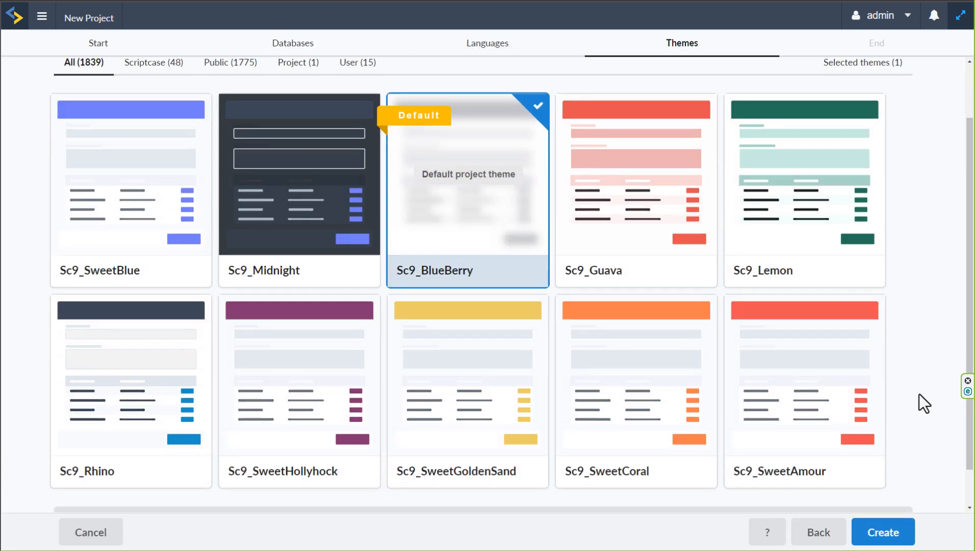
pyautogui.scroll(2, 918, 394)
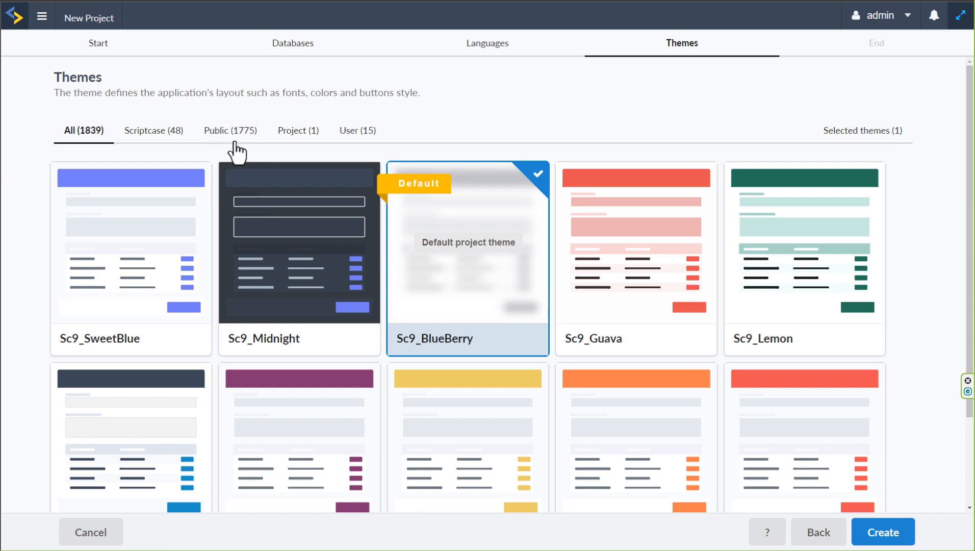
pyautogui.click(148, 137)
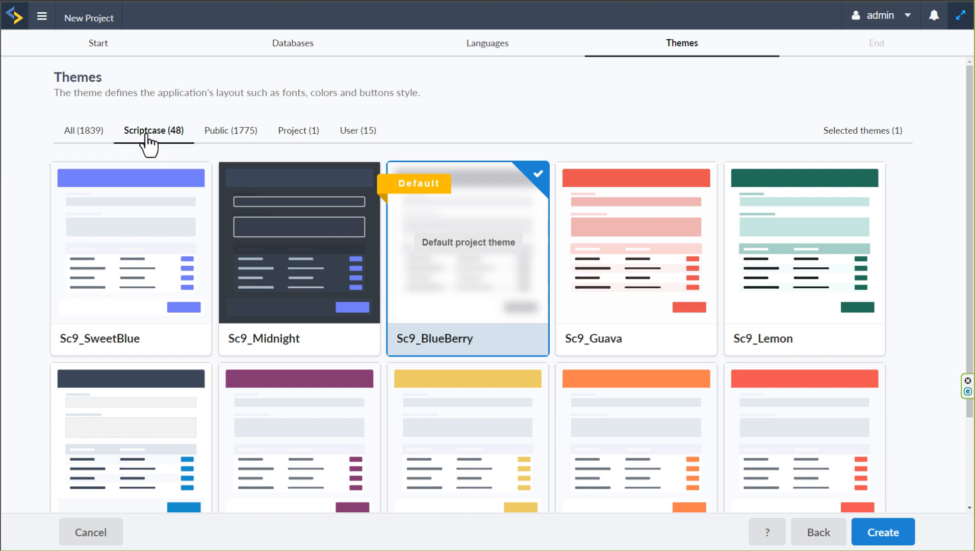
pyautogui.click(212, 142)
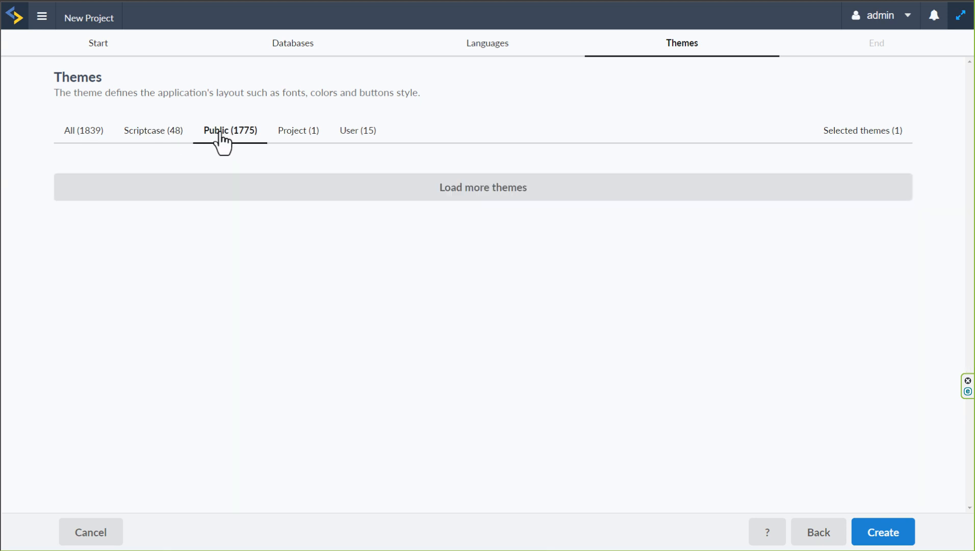
pyautogui.click(155, 134)
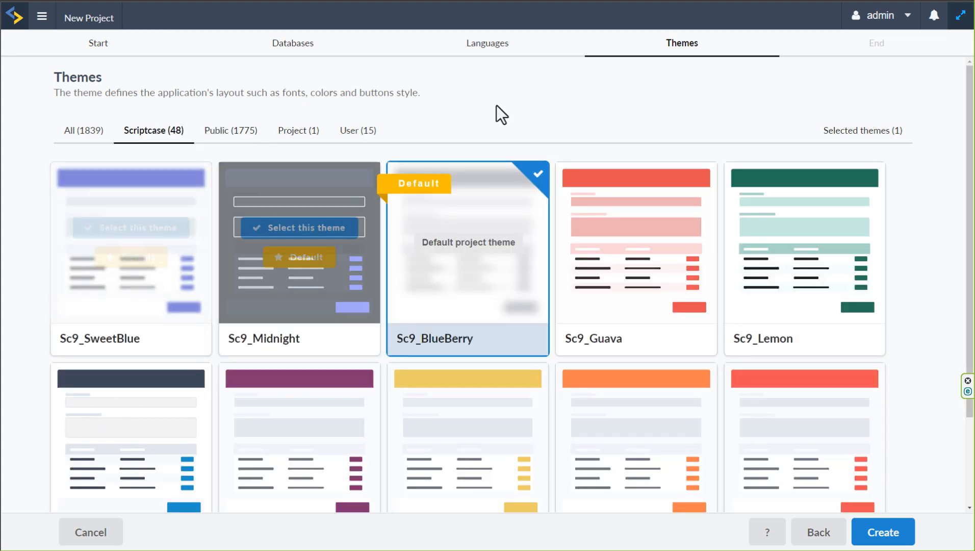
pyautogui.click(294, 141)
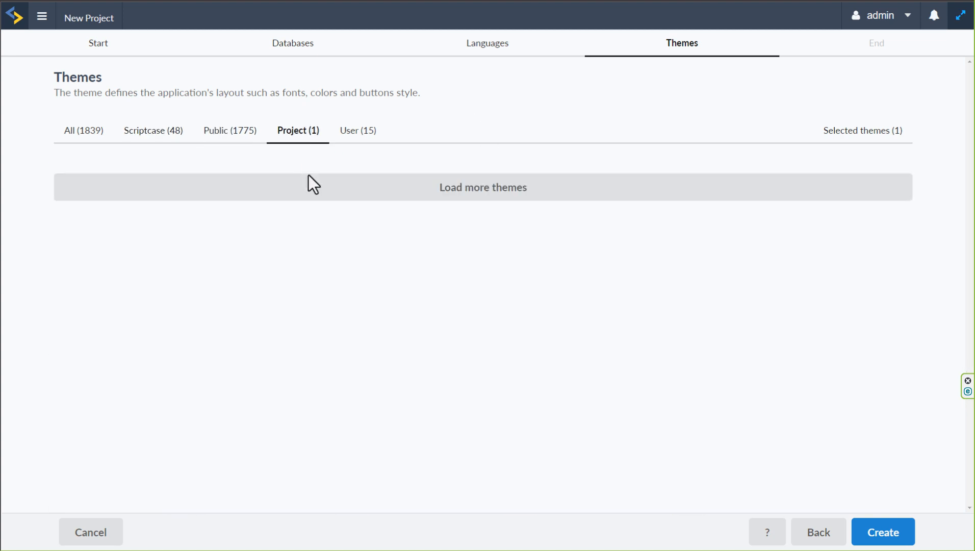
pyautogui.click(355, 134)
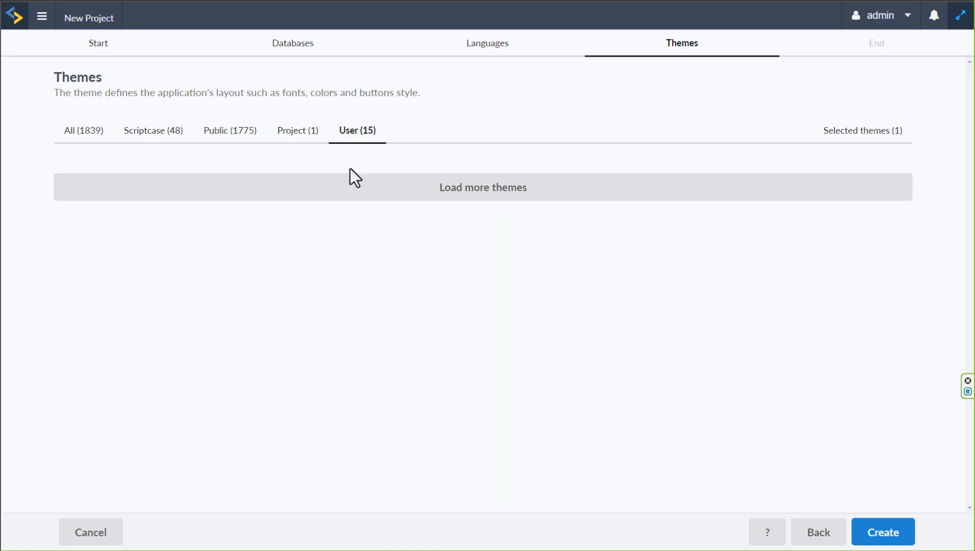
pyautogui.click(154, 134)
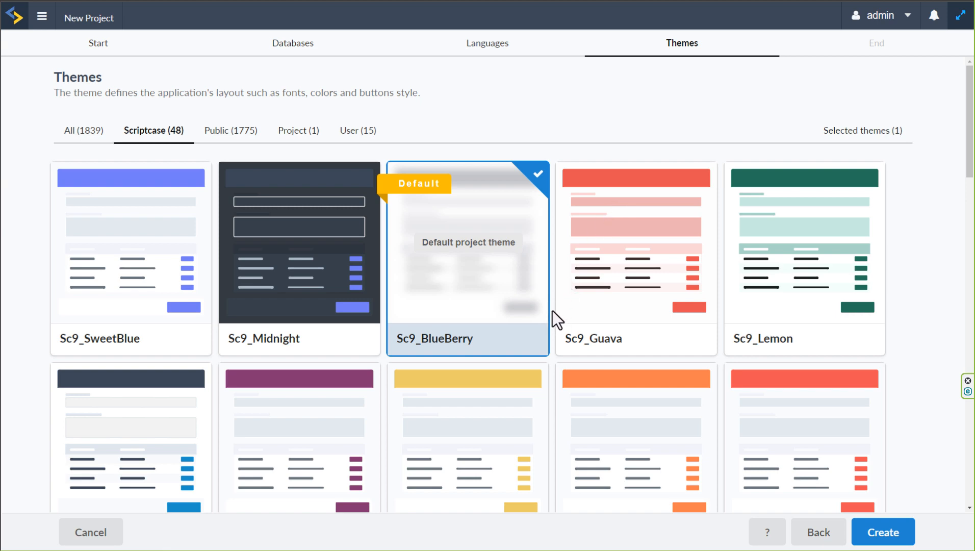
pyautogui.scroll(-3, 553, 348)
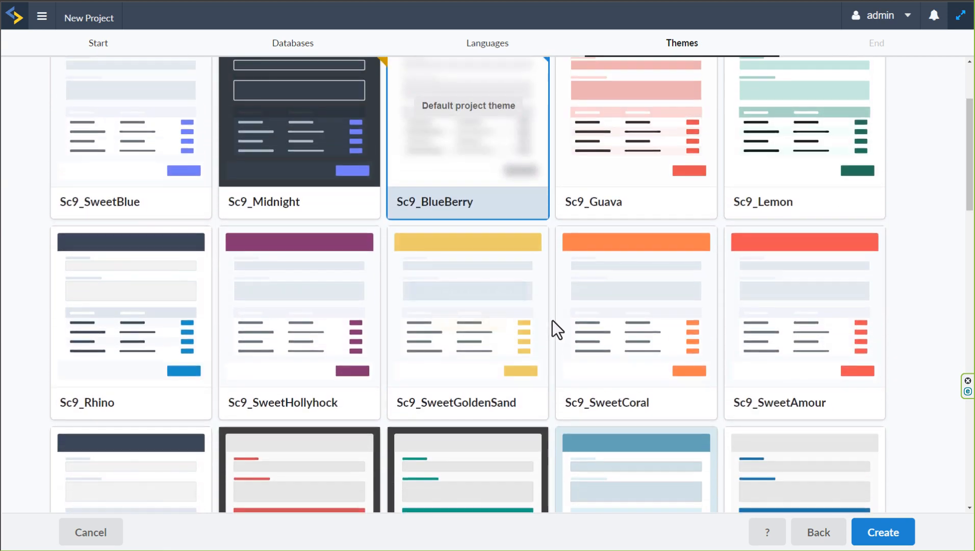
pyautogui.scroll(2, 552, 323)
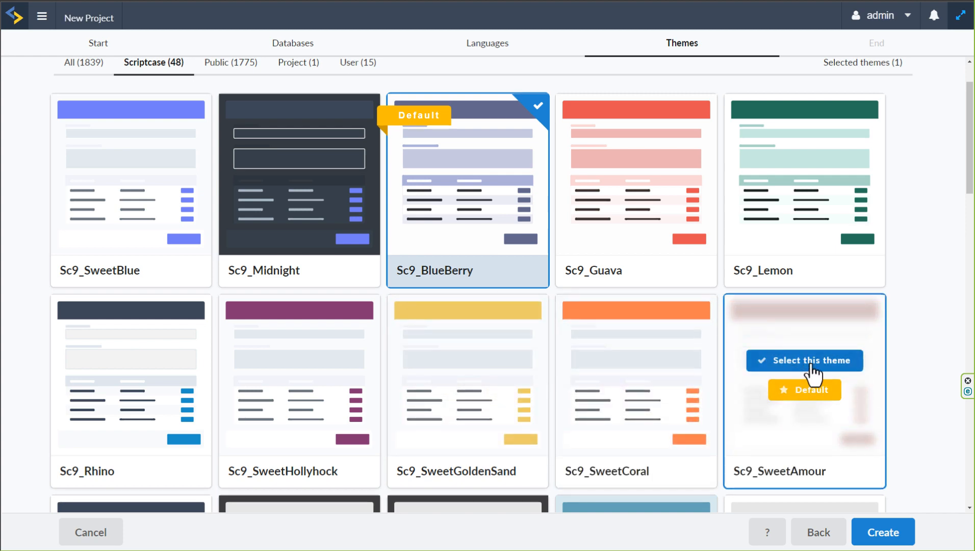
# Select Sc9_SweetAmour, make it the default project theme, and remove Sc9_BlueBerry from the selected themes
pyautogui.click(814, 362)
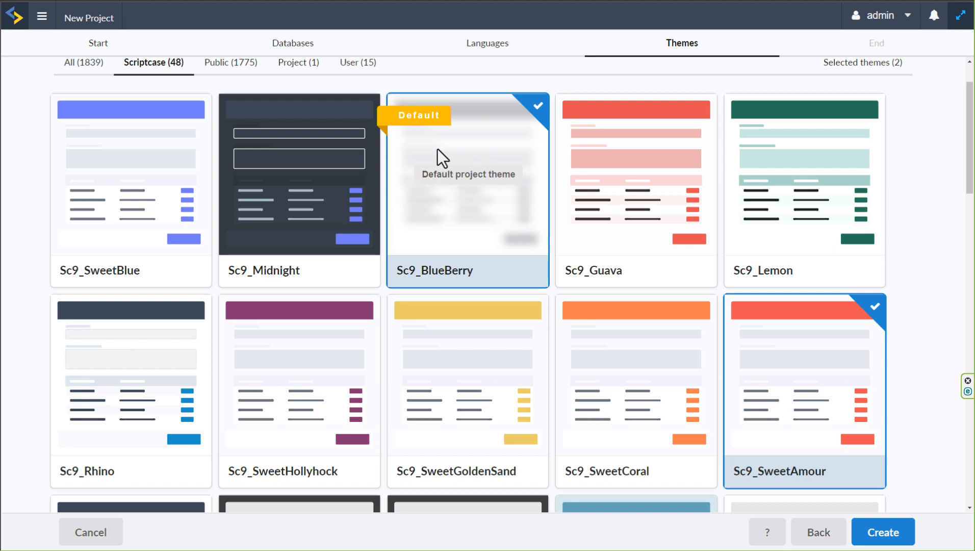
pyautogui.moveTo(812, 408)
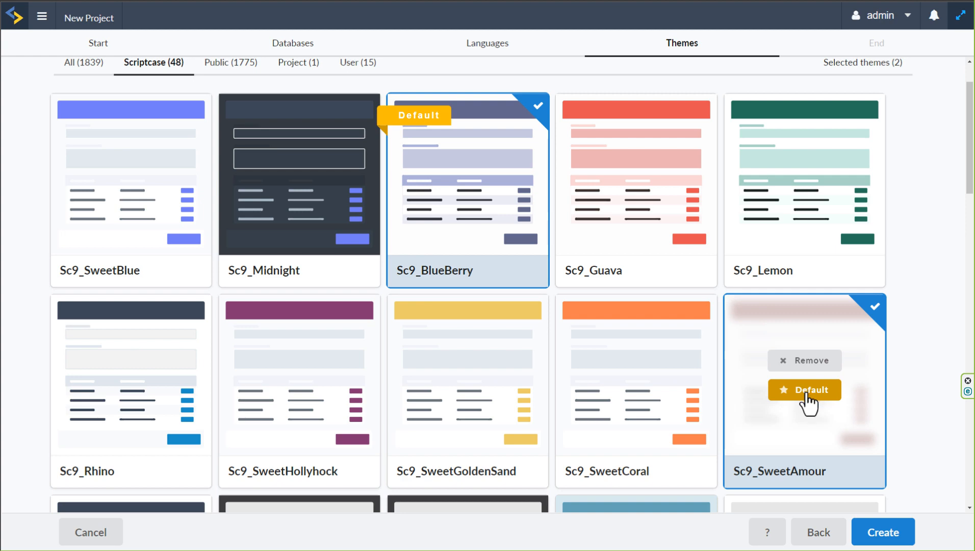
pyautogui.click(807, 394)
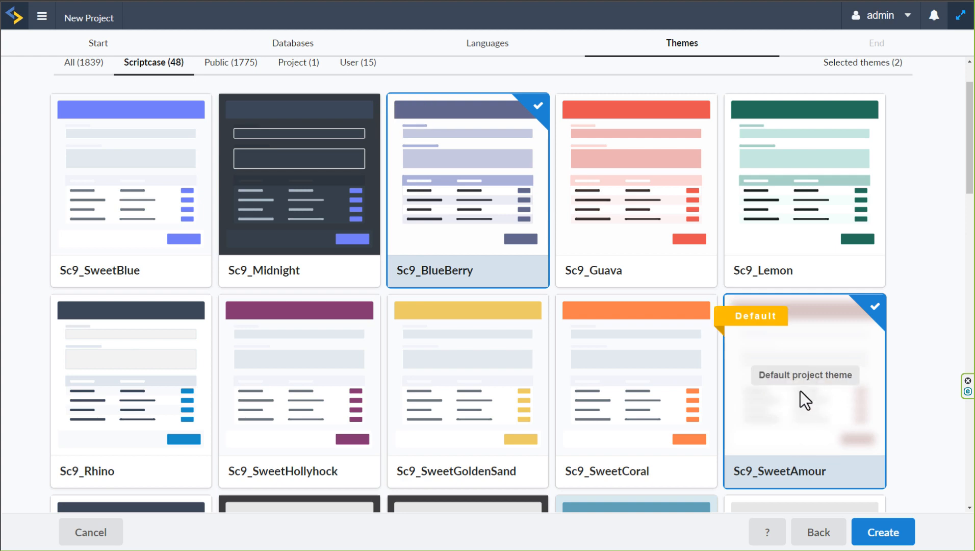
pyautogui.moveTo(451, 211)
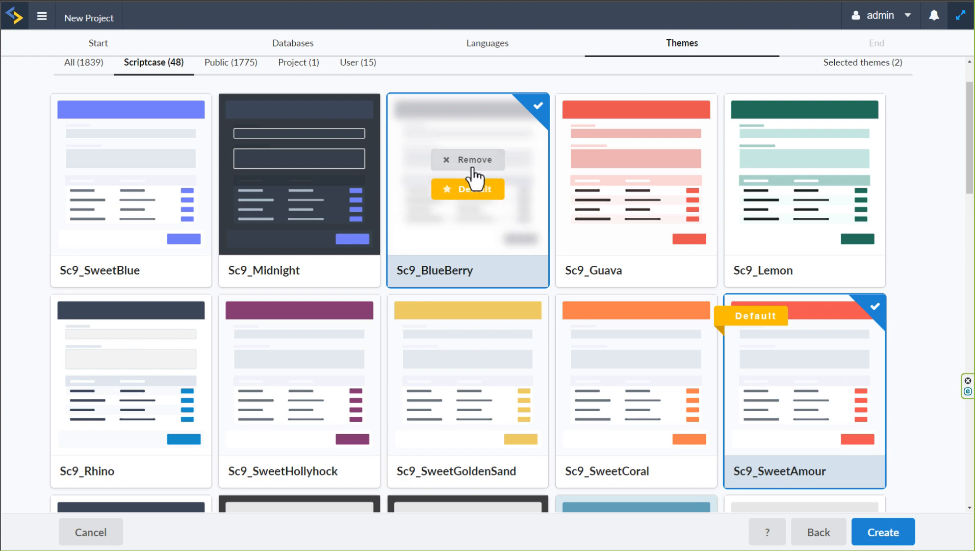
pyautogui.click(470, 169)
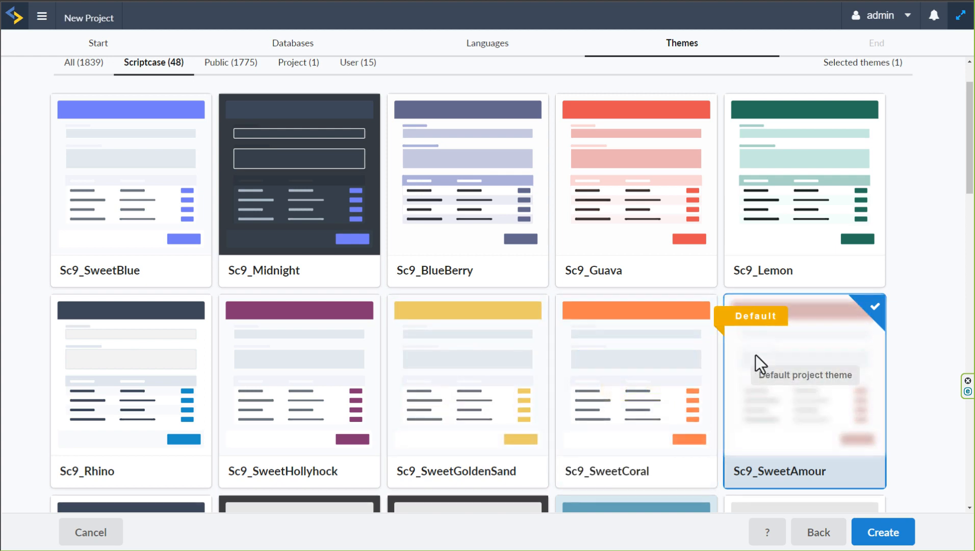
# Select the Sc9_Guava, Sc9_Rhino and Sc9_SweetHollyhock themes in addition to the default, and remove all three again
pyautogui.scroll(-3, 823, 392)
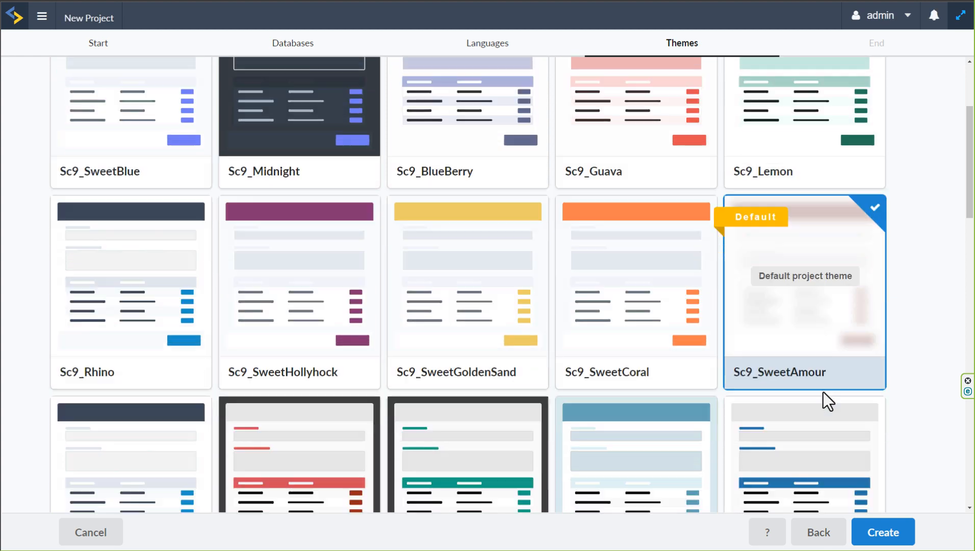
pyautogui.scroll(3, 792, 369)
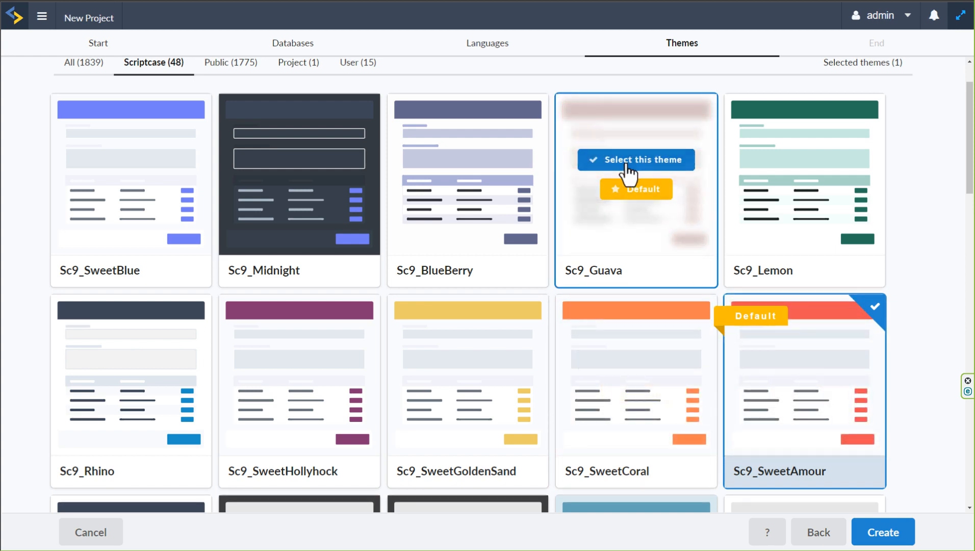
pyautogui.click(645, 265)
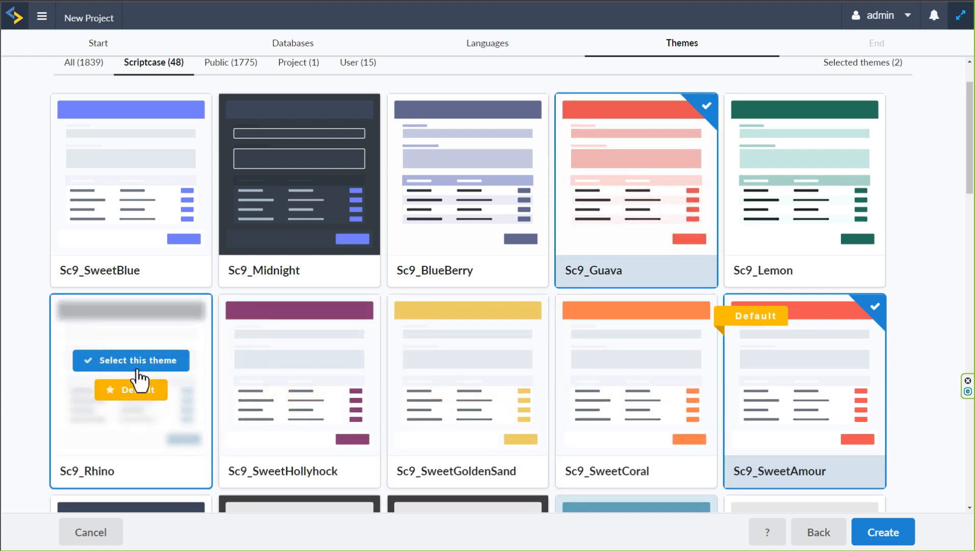
pyautogui.click(137, 362)
pyautogui.click(298, 363)
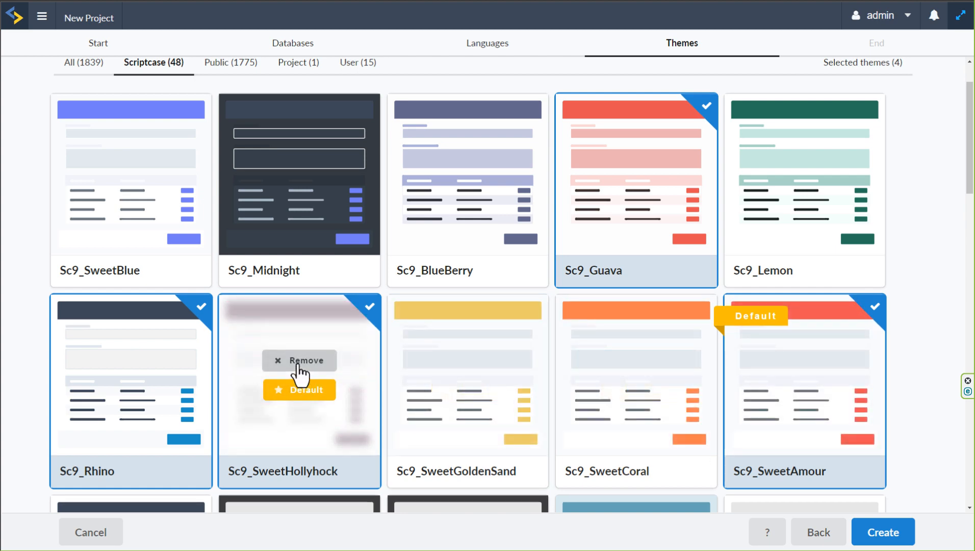
pyautogui.click(131, 360)
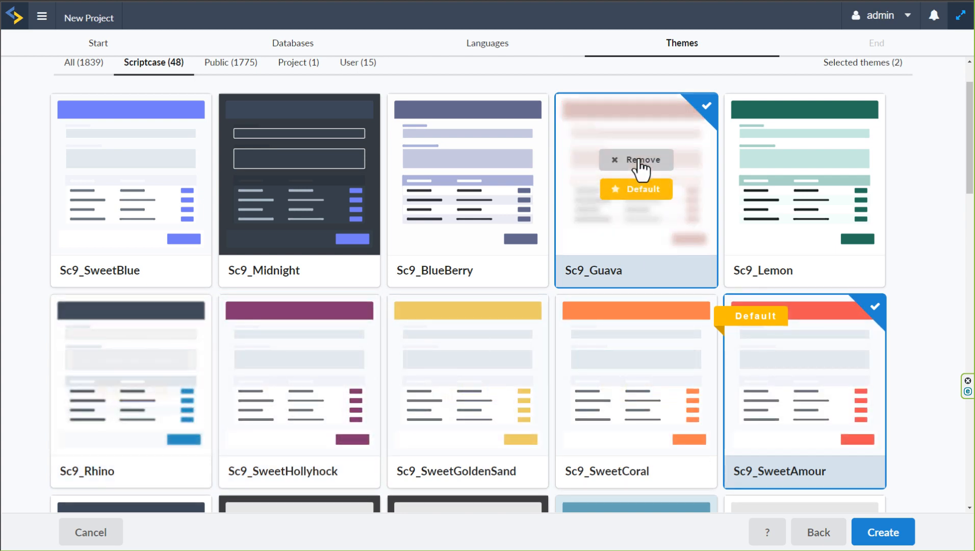
pyautogui.click(635, 160)
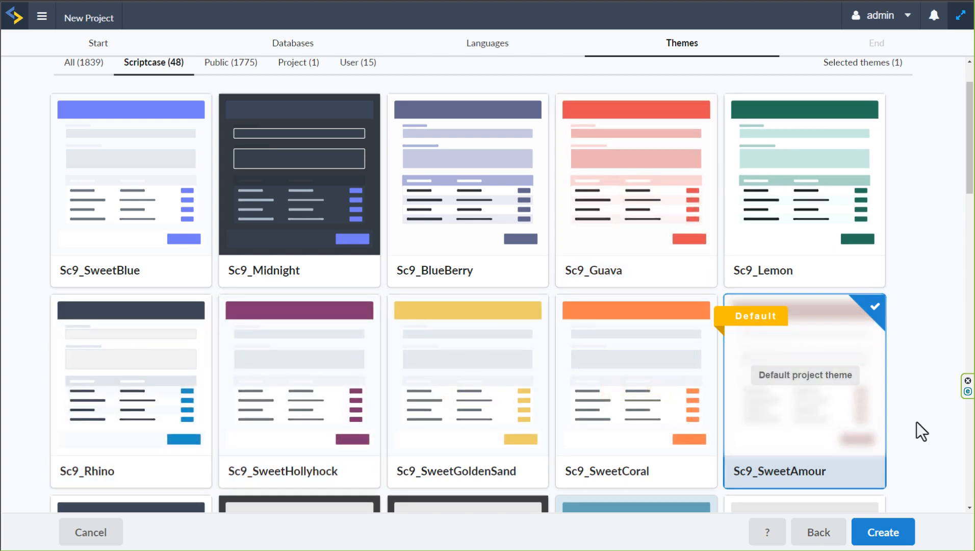
# Create the project with the chosen Sc9_SweetAmour theme
pyautogui.scroll(-3, 920, 422)
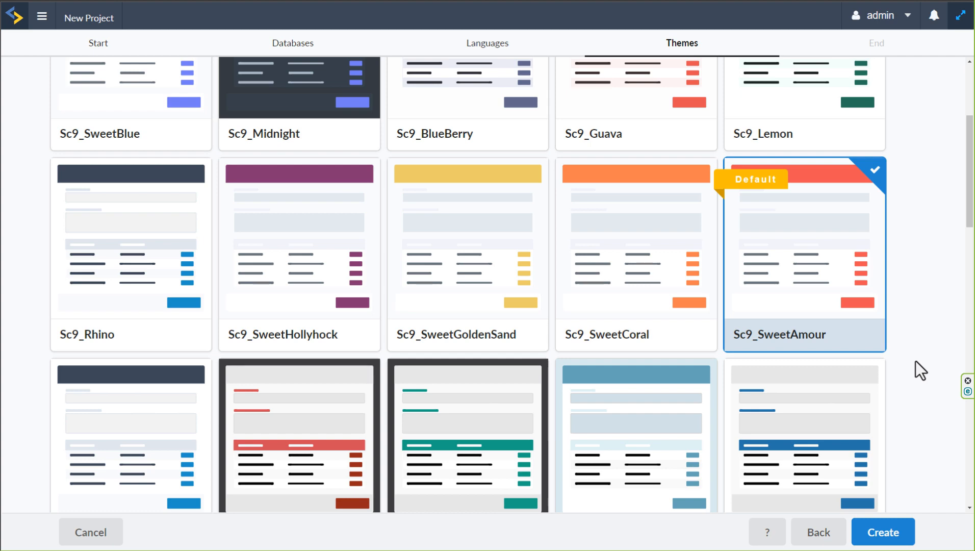
pyautogui.scroll(3, 915, 360)
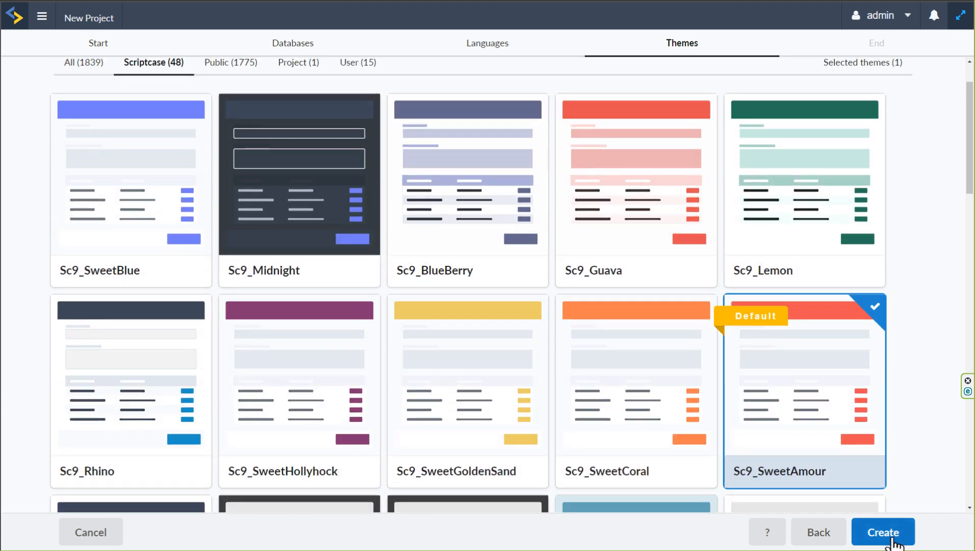
pyautogui.click(889, 536)
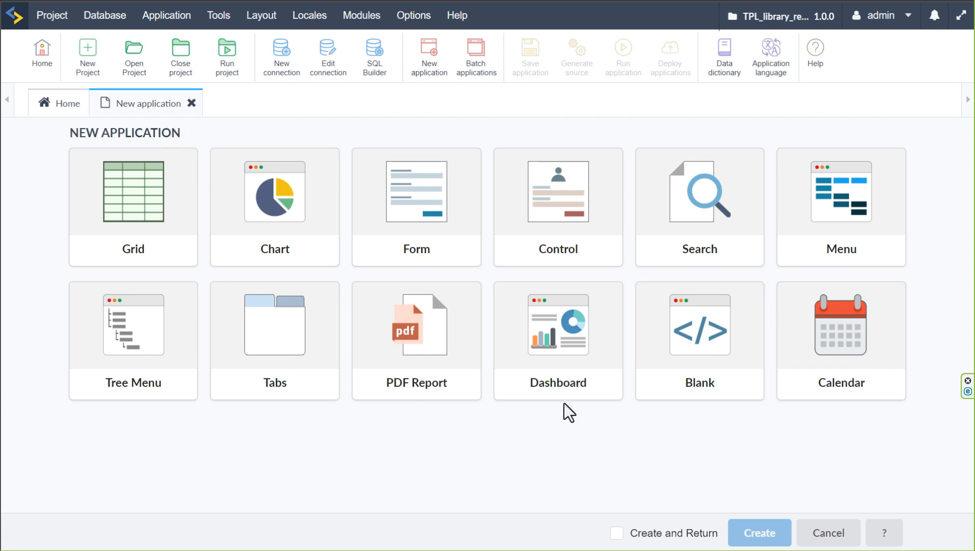
# Create a Blank application named blank on the conn_mysql connection and close its editor to return to the project's application list
pyautogui.click(705, 321)
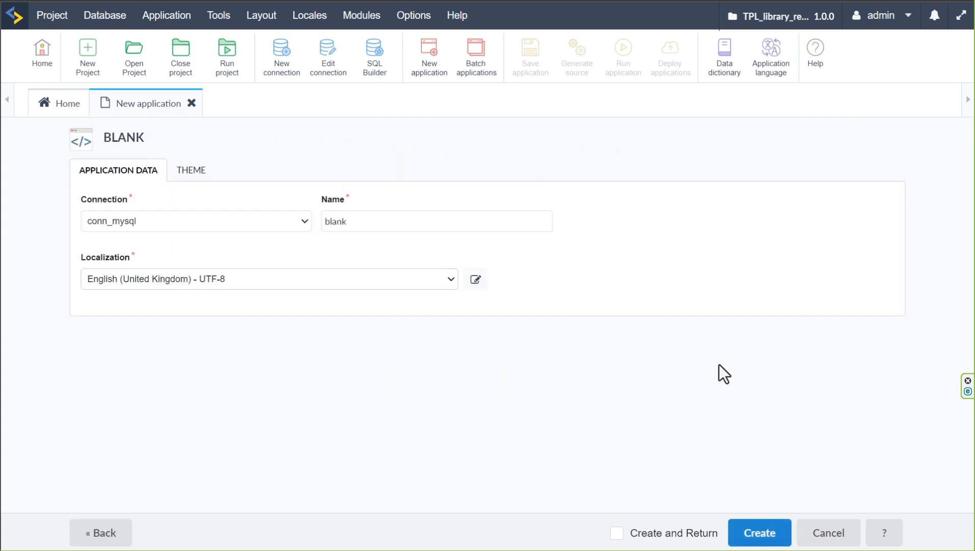
pyautogui.click(759, 532)
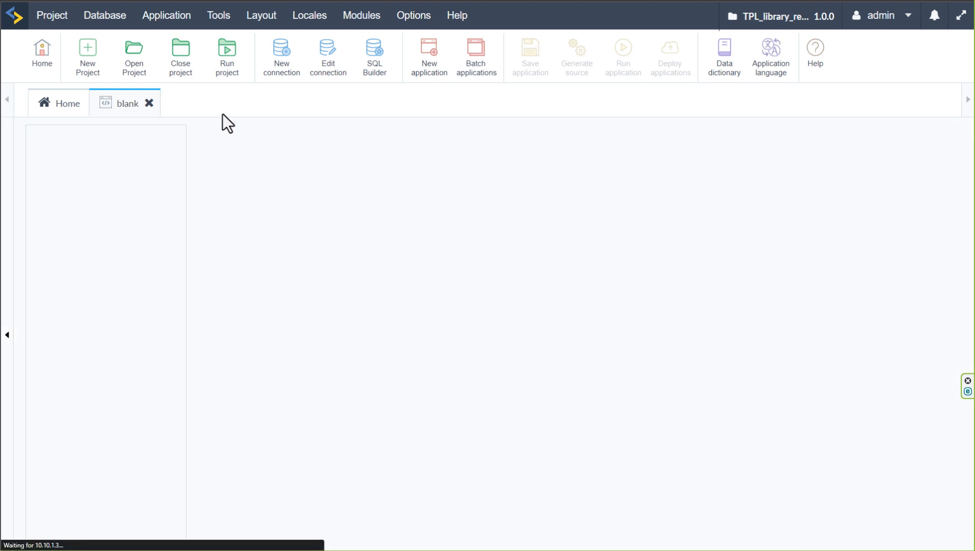
pyautogui.click(149, 104)
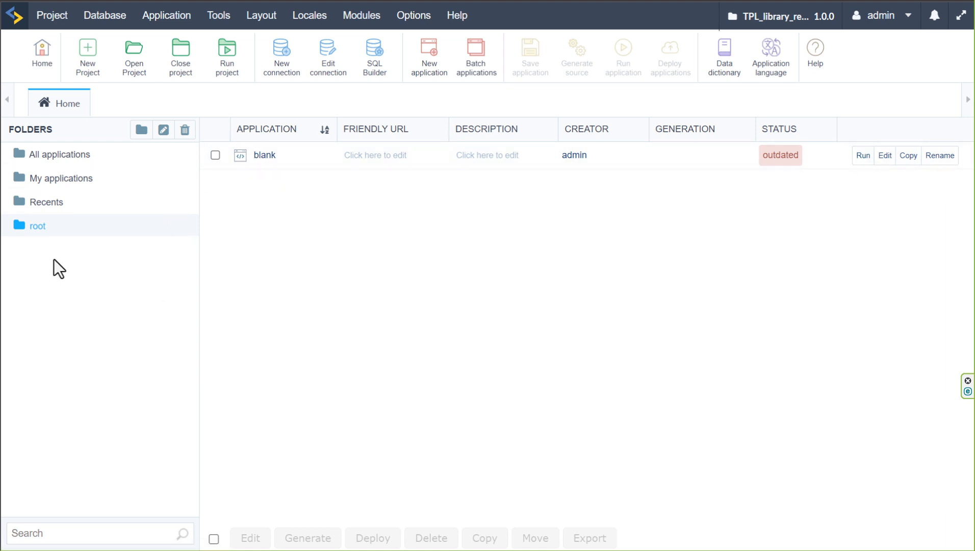
# Create a folder named "01 Persons" in the project's root folder
pyautogui.click(141, 130)
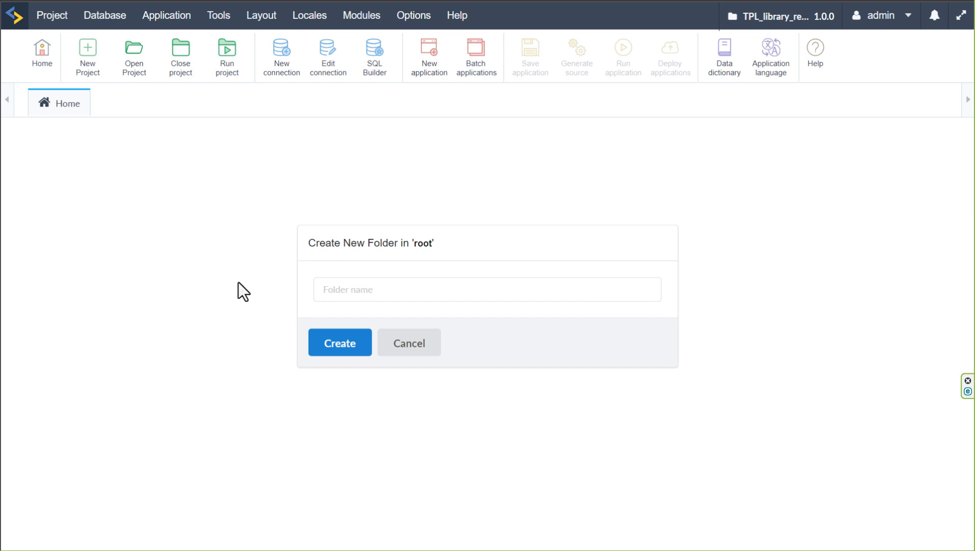
pyautogui.click(437, 292)
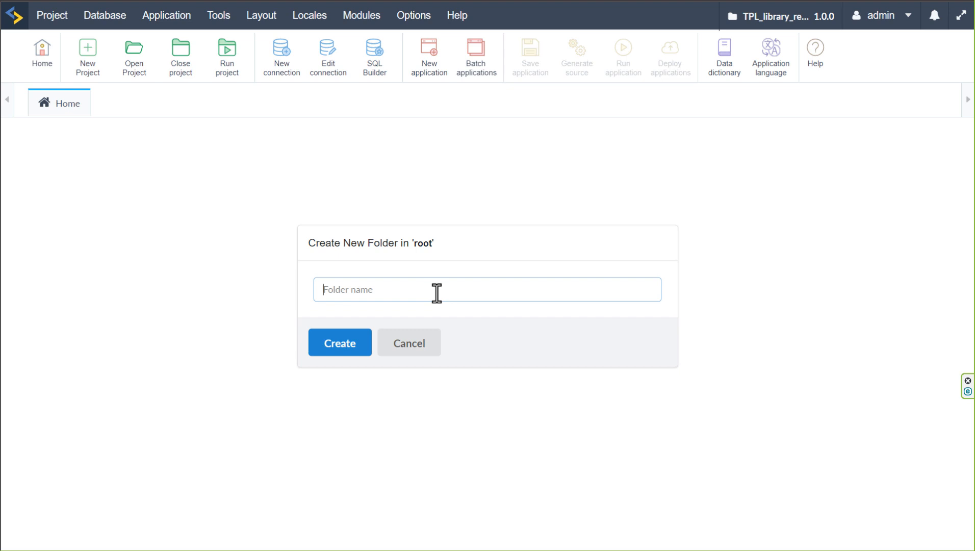
pyautogui.write('01')
pyautogui.write('Persons')
pyautogui.click(338, 349)
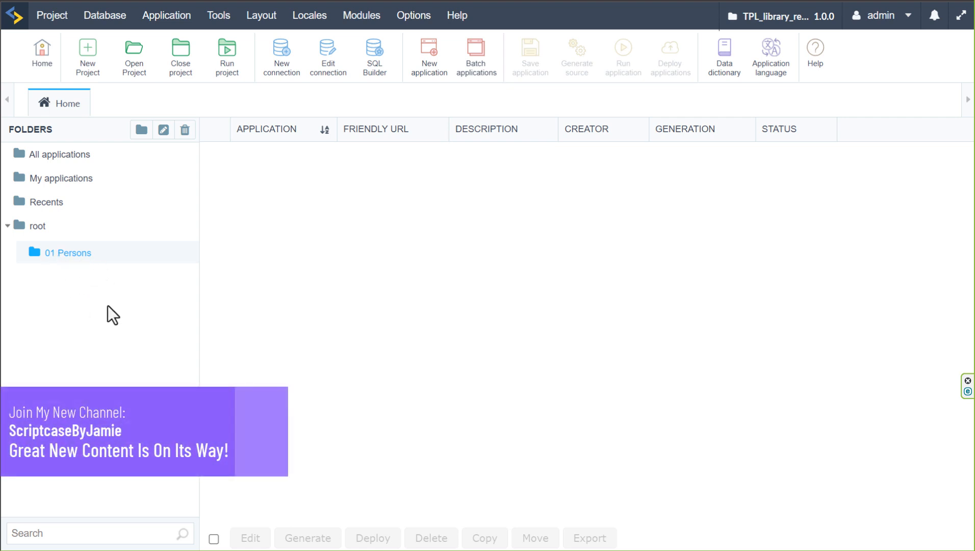
# Create a folder named "02 Objects" directly under root
pyautogui.click(44, 227)
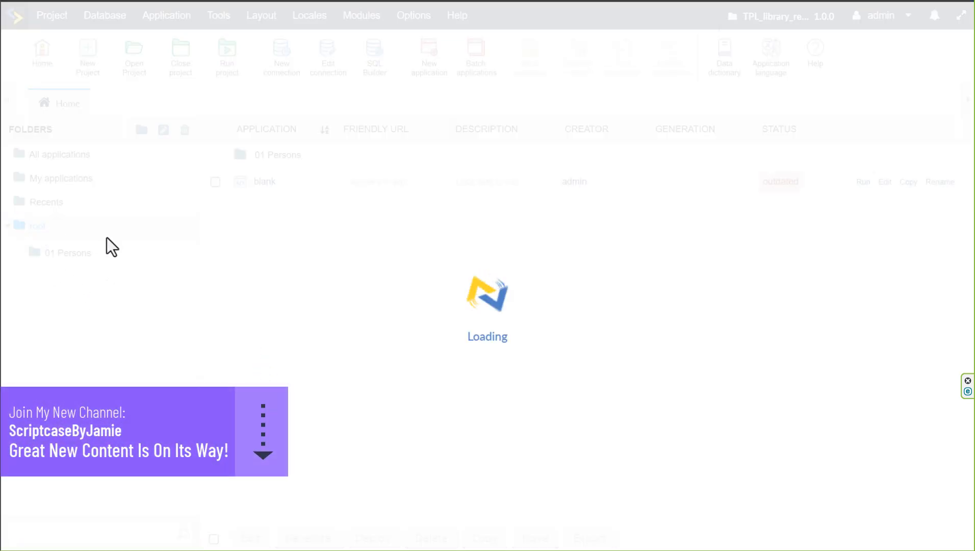
pyautogui.click(142, 130)
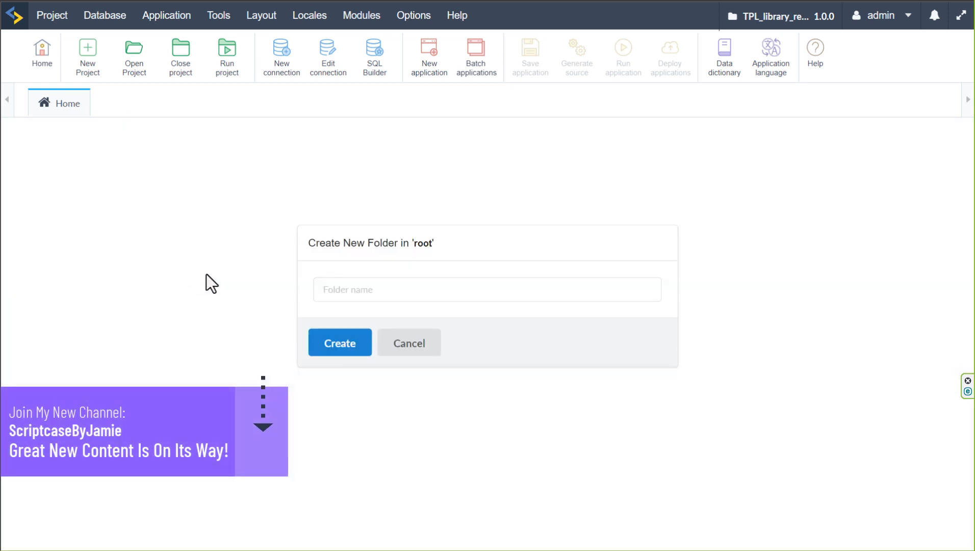
pyautogui.click(379, 288)
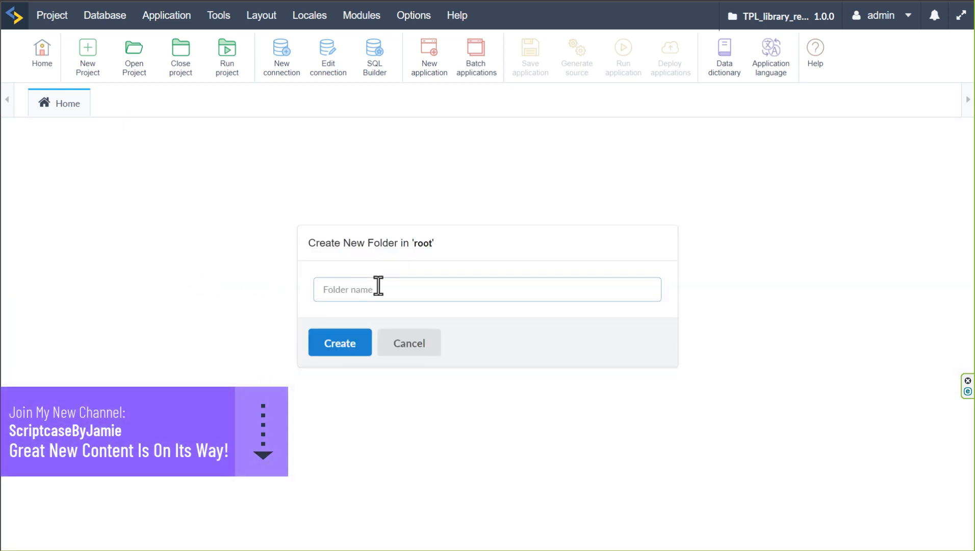
pyautogui.write('02 Objects')
pyautogui.click(351, 351)
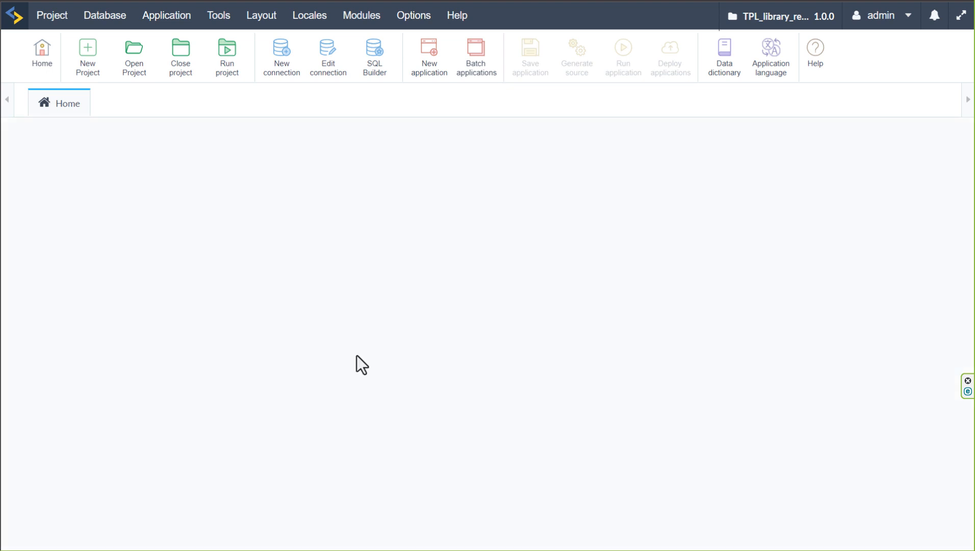
# Create a folder named "03 Loans" directly under root
pyautogui.click(37, 229)
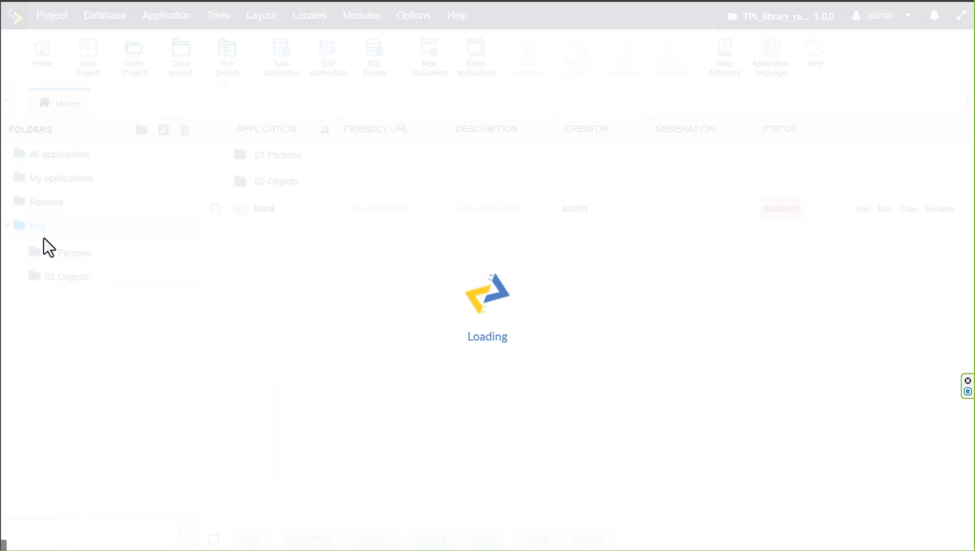
pyautogui.click(139, 131)
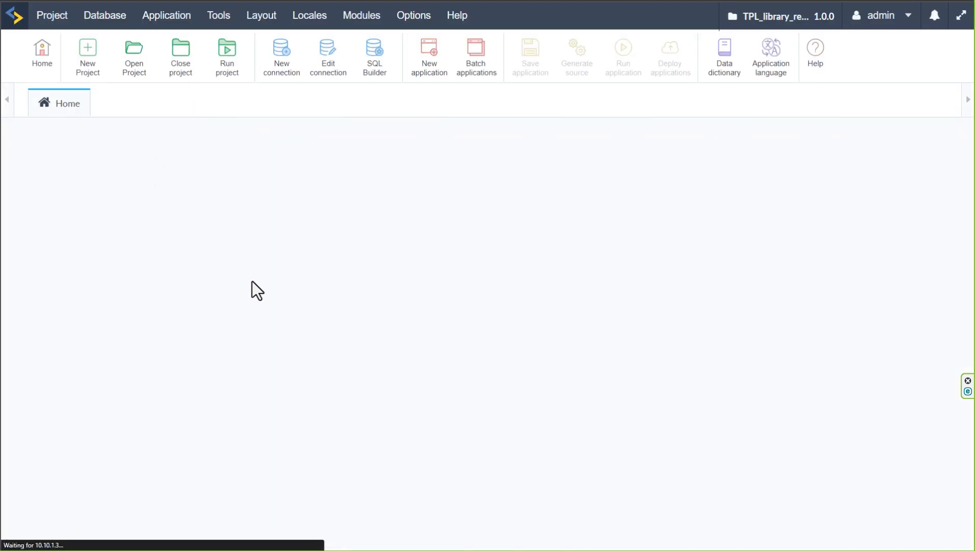
pyautogui.click(374, 284)
pyautogui.write('0')
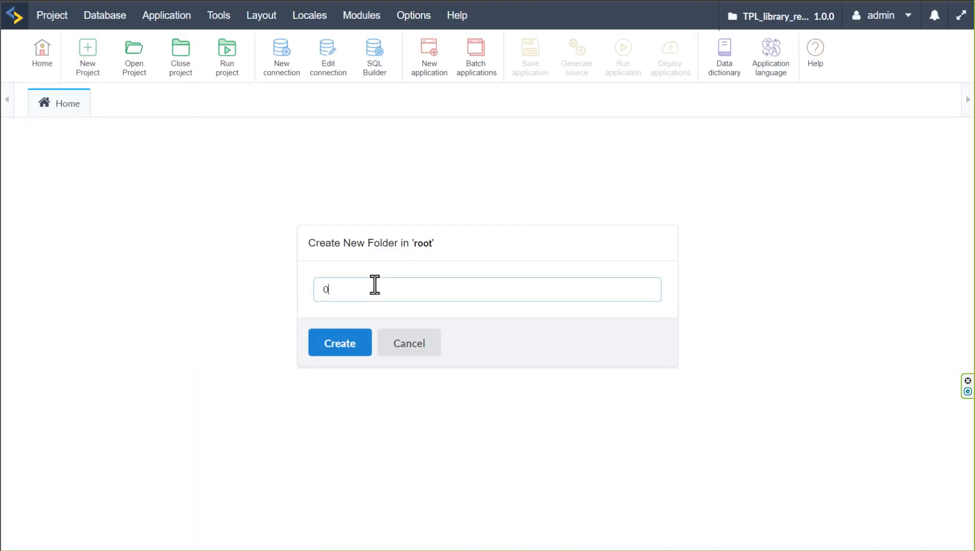
pyautogui.write('3 Loans')
pyautogui.click(337, 348)
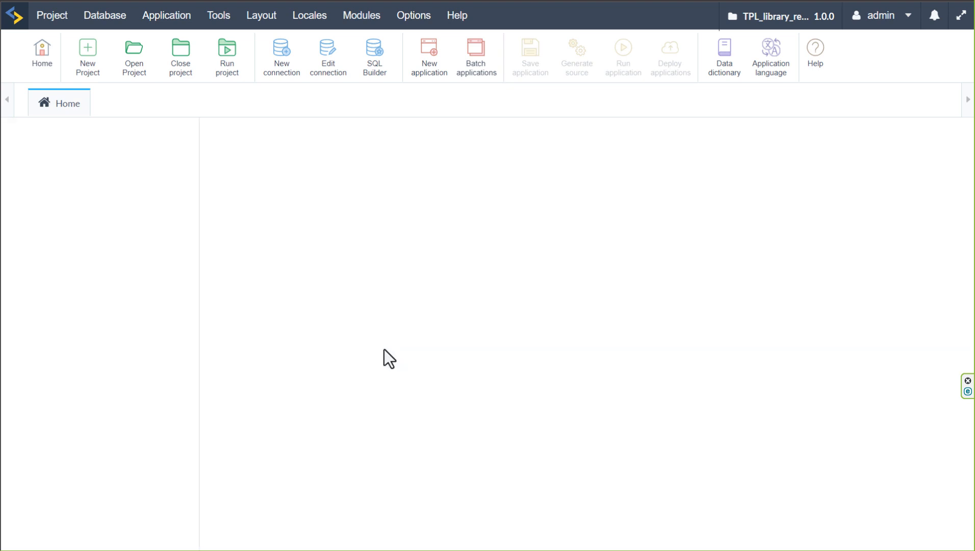
# Create a folder named "10 Information" directly under root
pyautogui.click(36, 225)
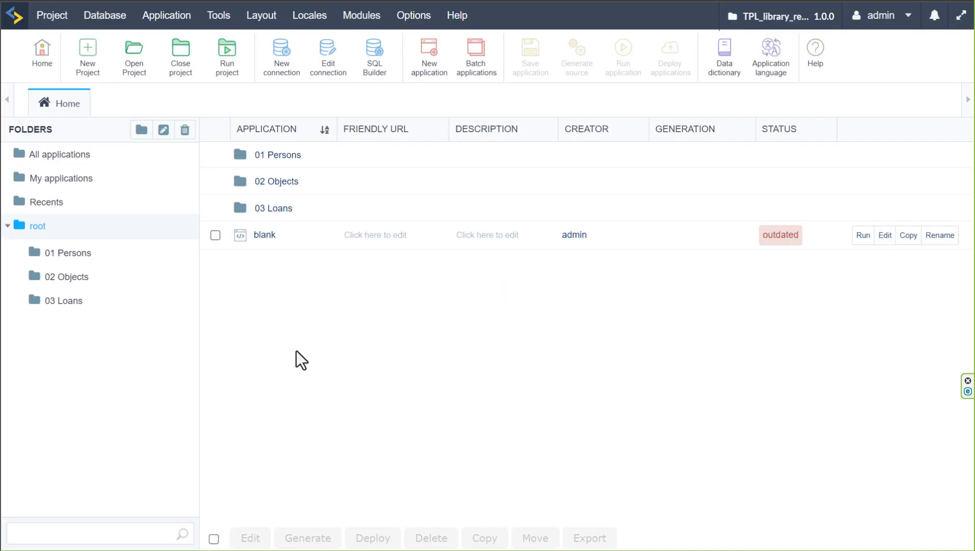
pyautogui.click(141, 131)
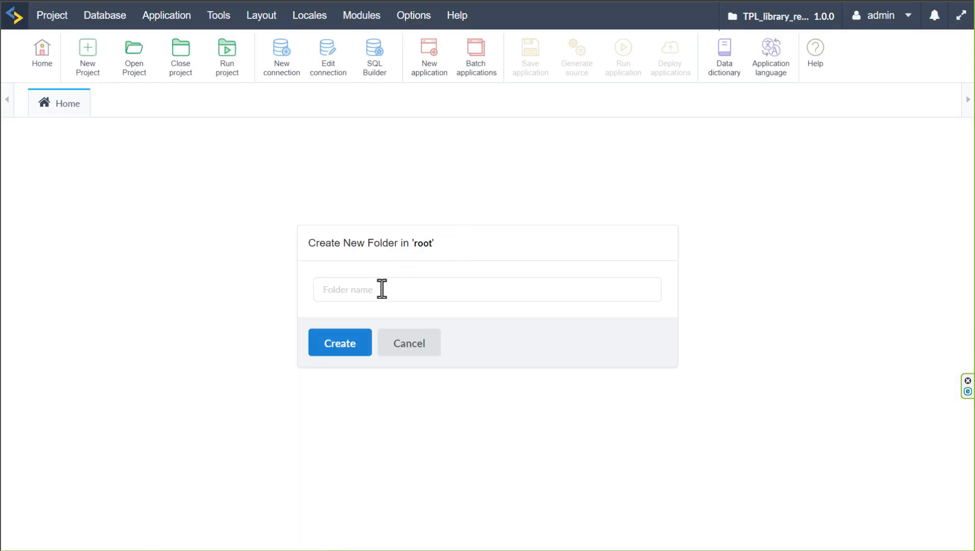
pyautogui.click(381, 285)
pyautogui.write('10')
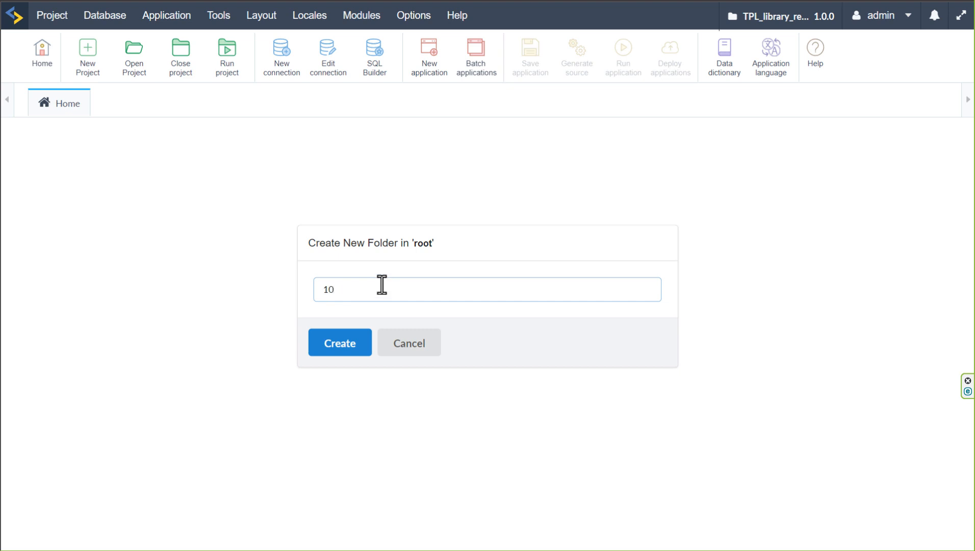
pyautogui.write(' Information')
pyautogui.click(340, 343)
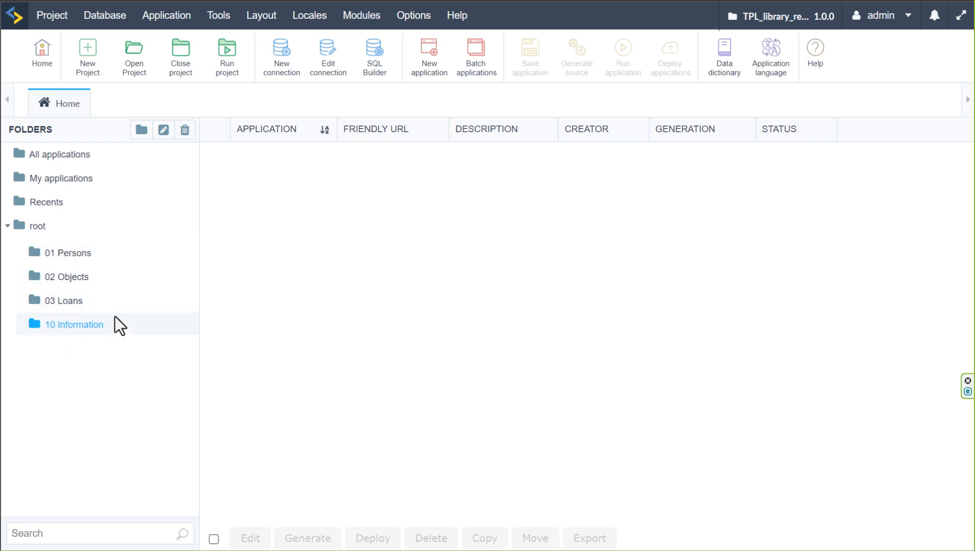
pyautogui.click(141, 130)
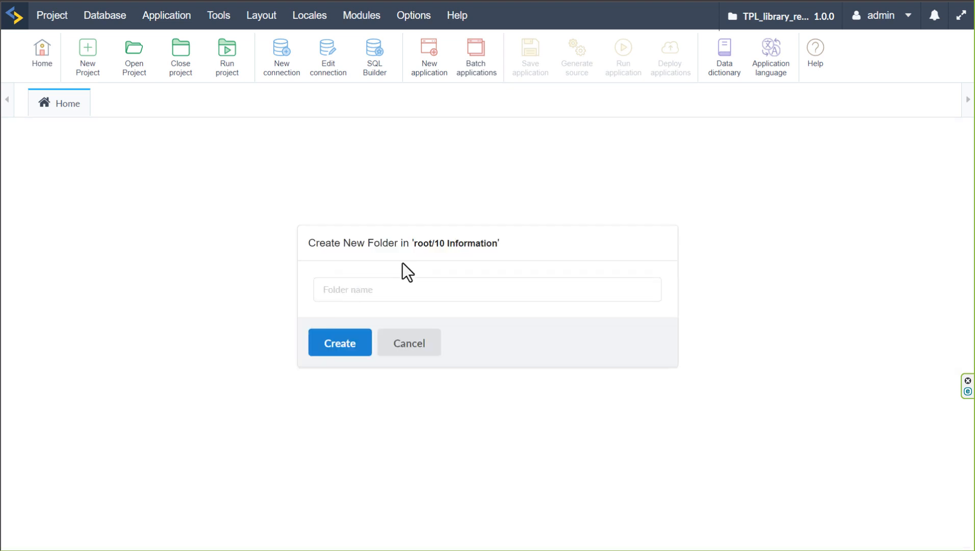
pyautogui.moveTo(413, 243); pyautogui.dragTo(502, 246)
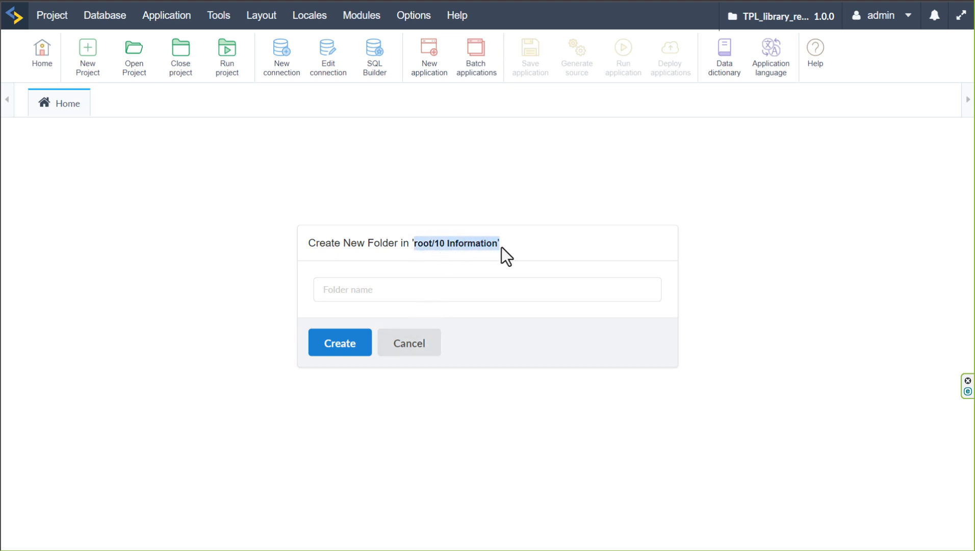
pyautogui.click(514, 262)
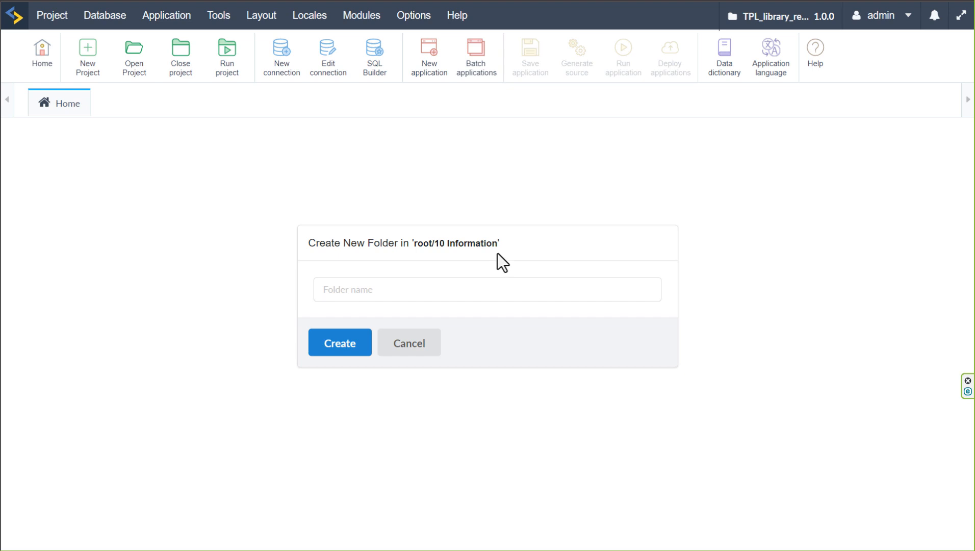
pyautogui.doubleClick(483, 244)
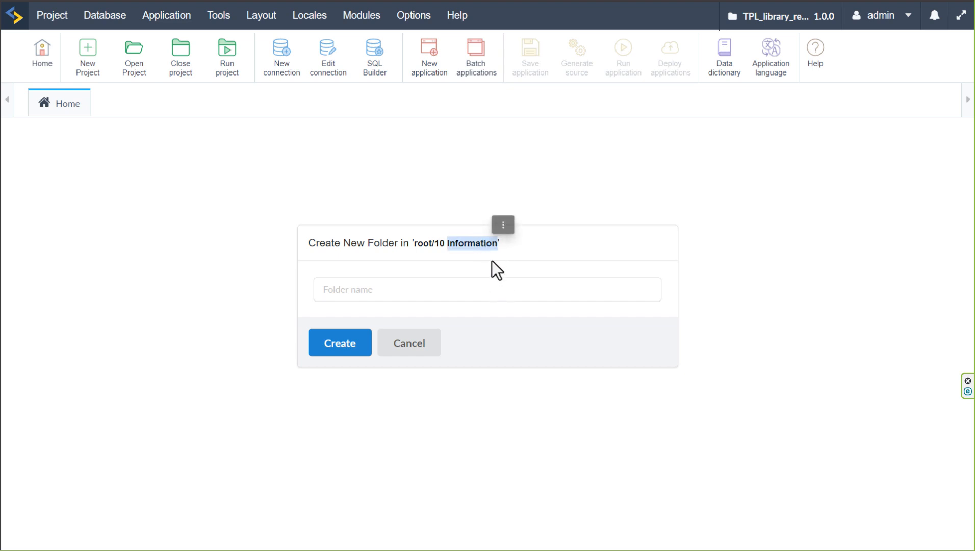
pyautogui.click(419, 352)
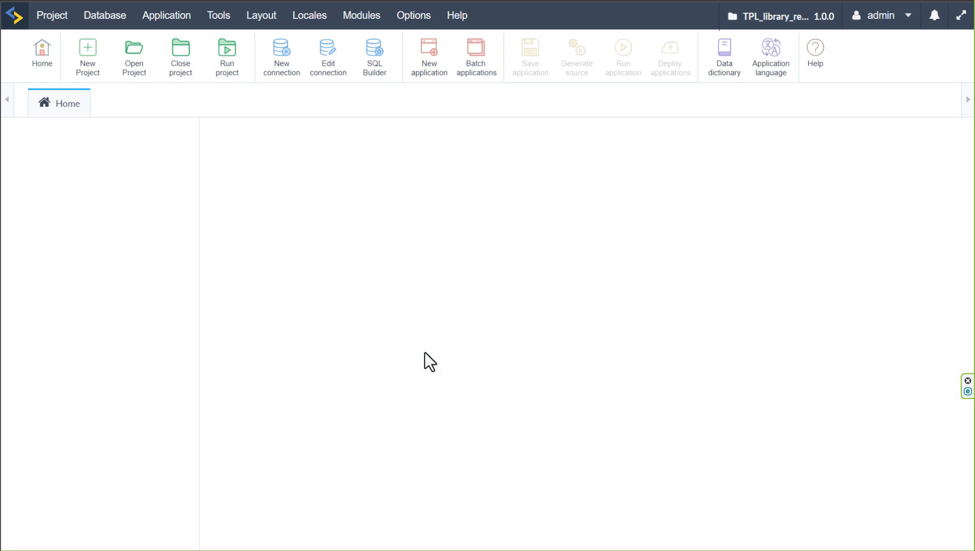
# Create a folder named "80 Security" directly under root
pyautogui.click(37, 227)
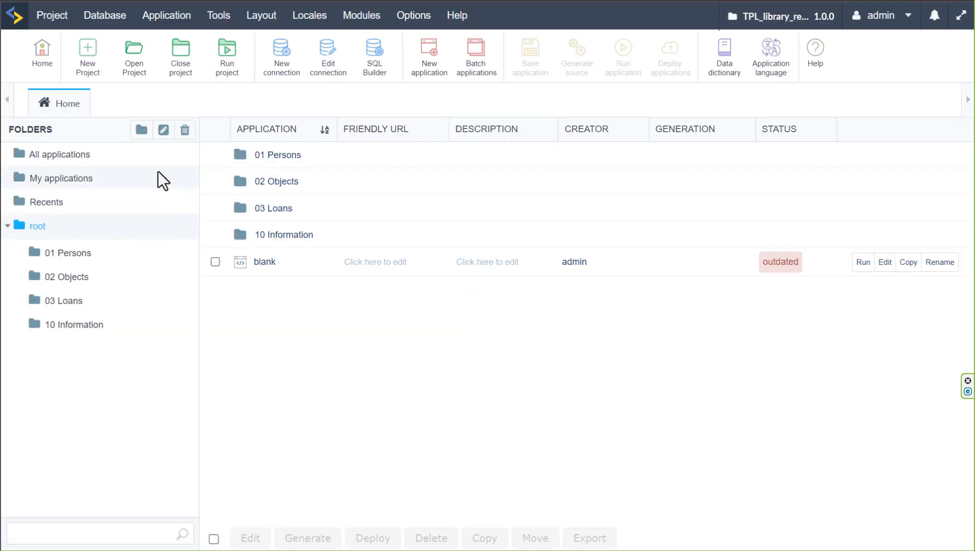
pyautogui.click(141, 129)
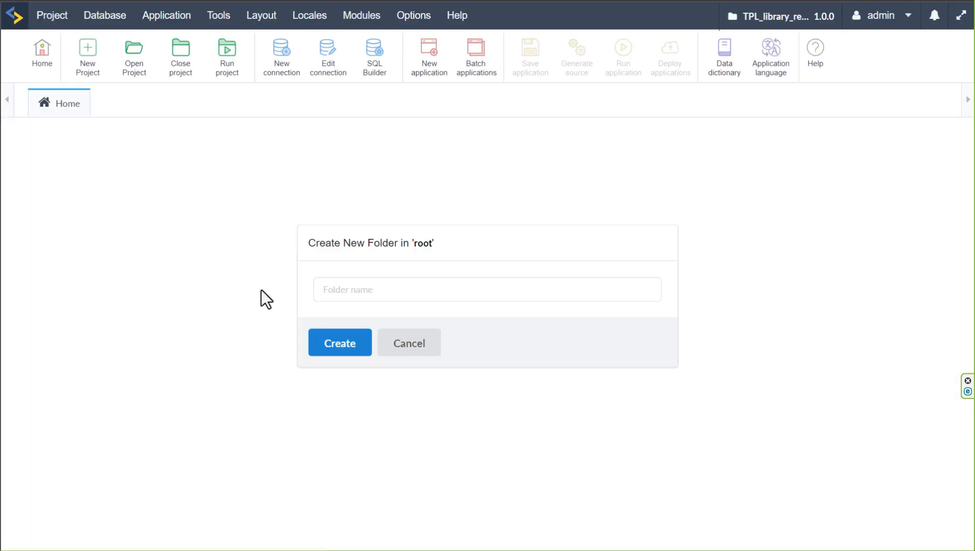
pyautogui.click(358, 291)
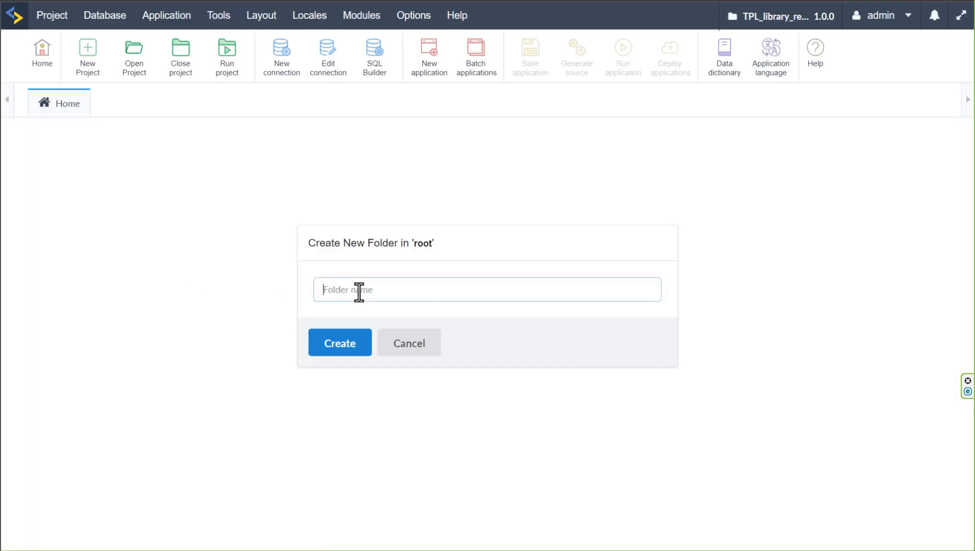
pyautogui.write('8')
pyautogui.press('BackSpace')
pyautogui.write('80 Security')
pyautogui.click(356, 344)
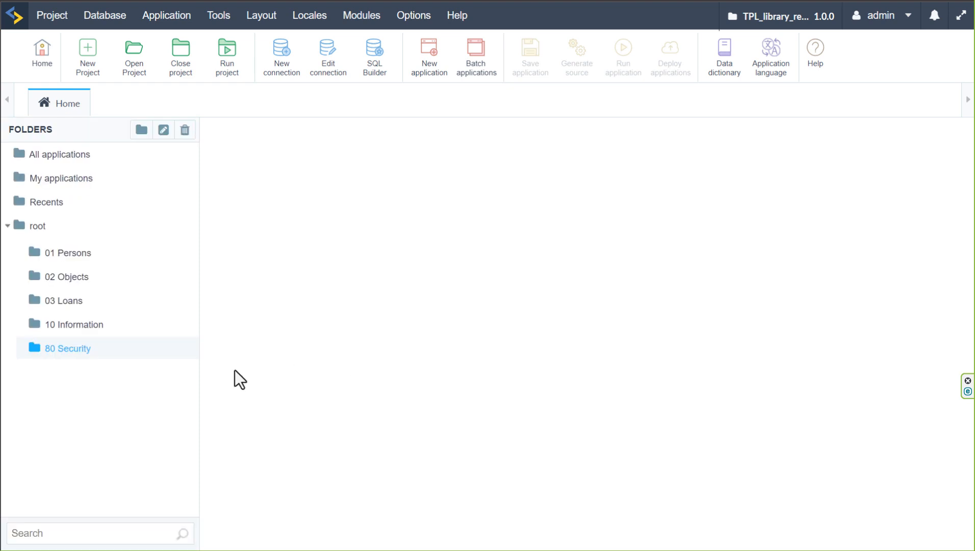
# Create a folder named "90 Testing" directly under root
pyautogui.click(40, 230)
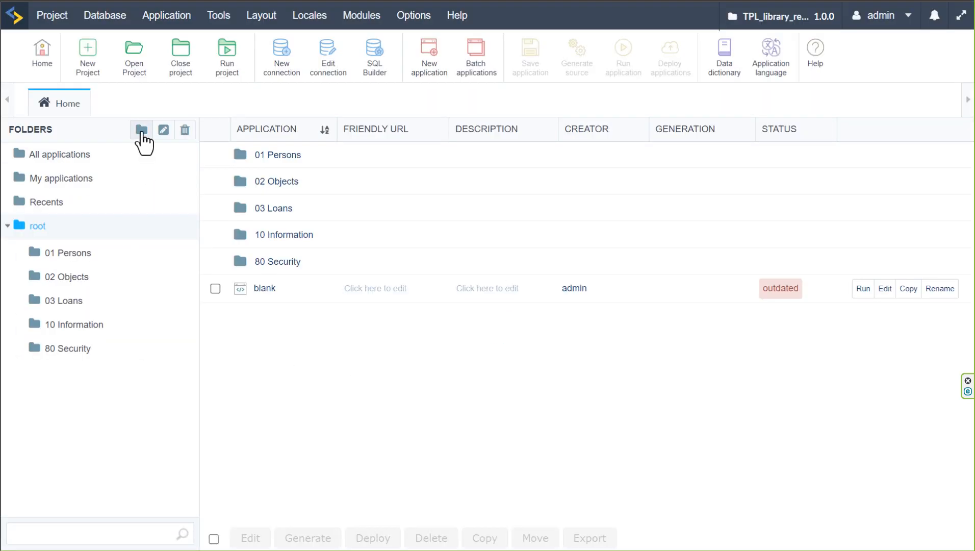
pyautogui.click(141, 132)
pyautogui.click(353, 286)
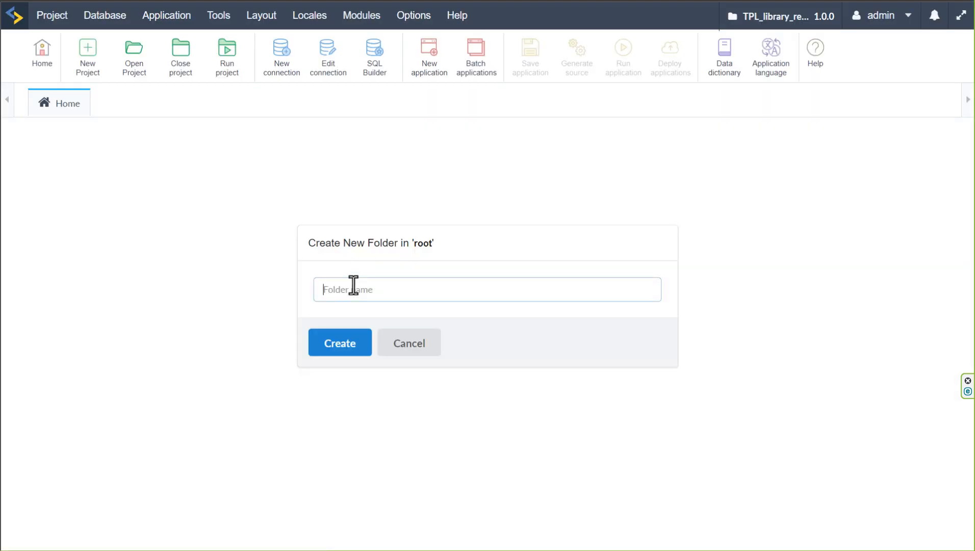
pyautogui.write('90 Testing')
pyautogui.click(341, 348)
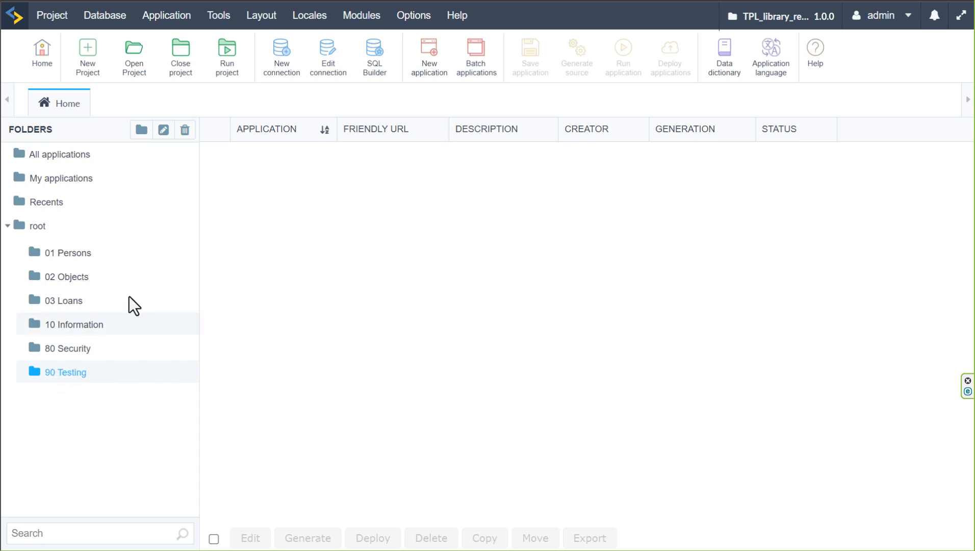
# Delete the blank application from the root folder and close the New application page to return to the folder list
pyautogui.click(37, 228)
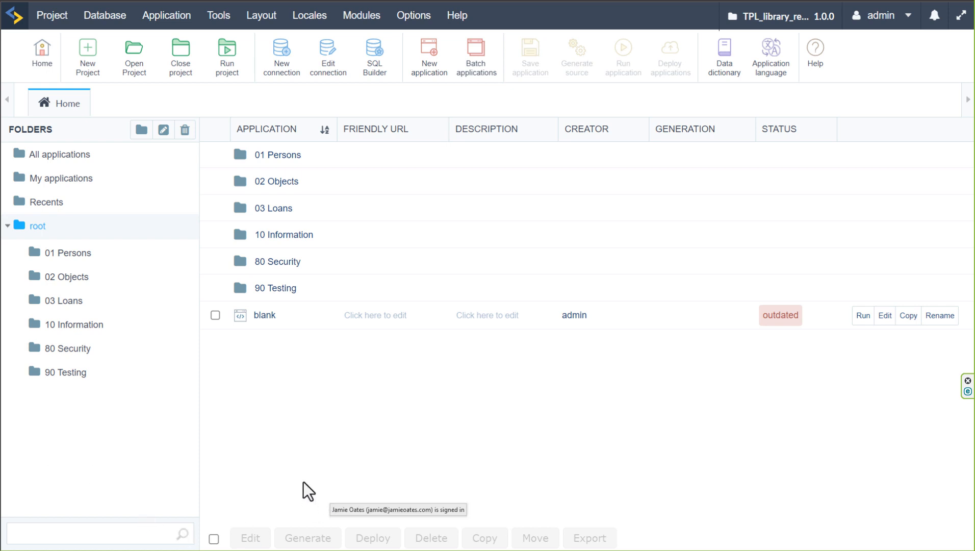
pyautogui.click(215, 315)
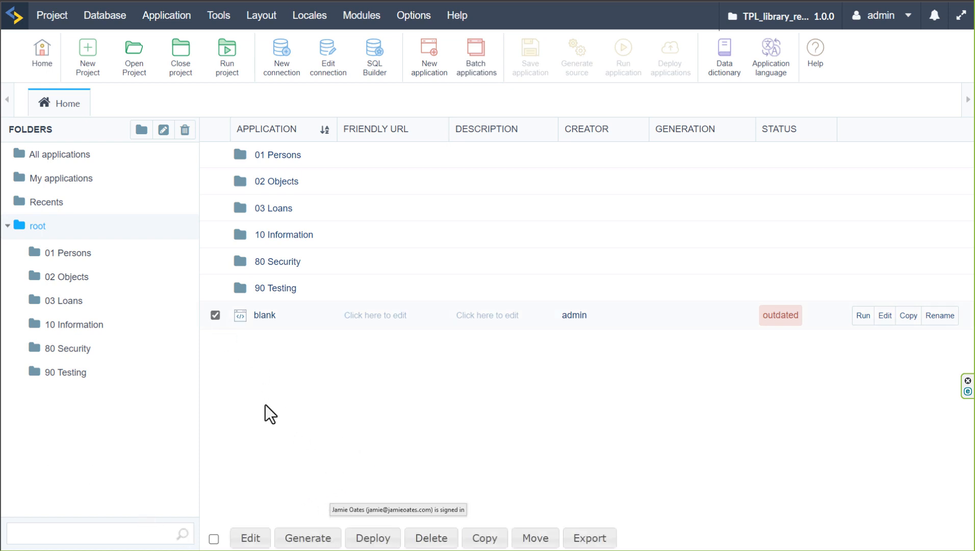
pyautogui.click(431, 539)
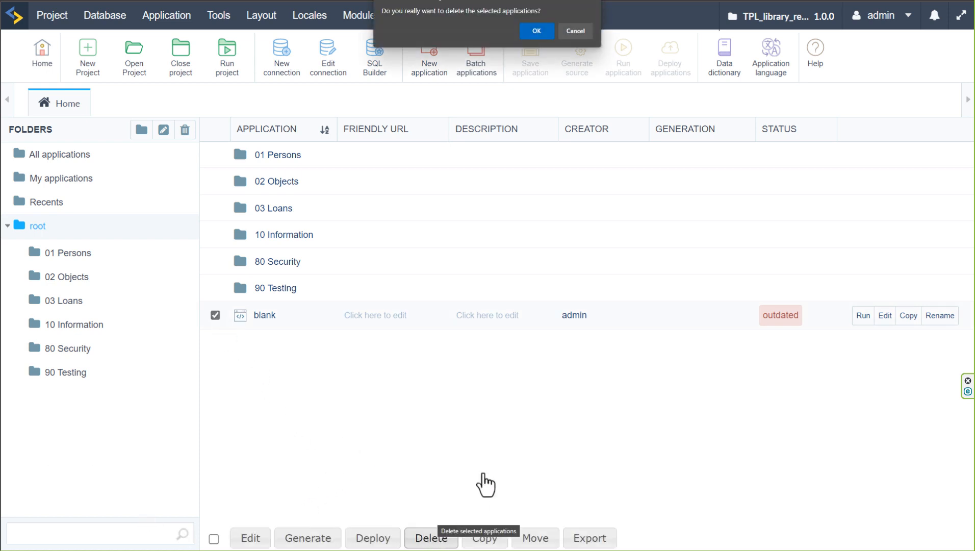
pyautogui.click(537, 31)
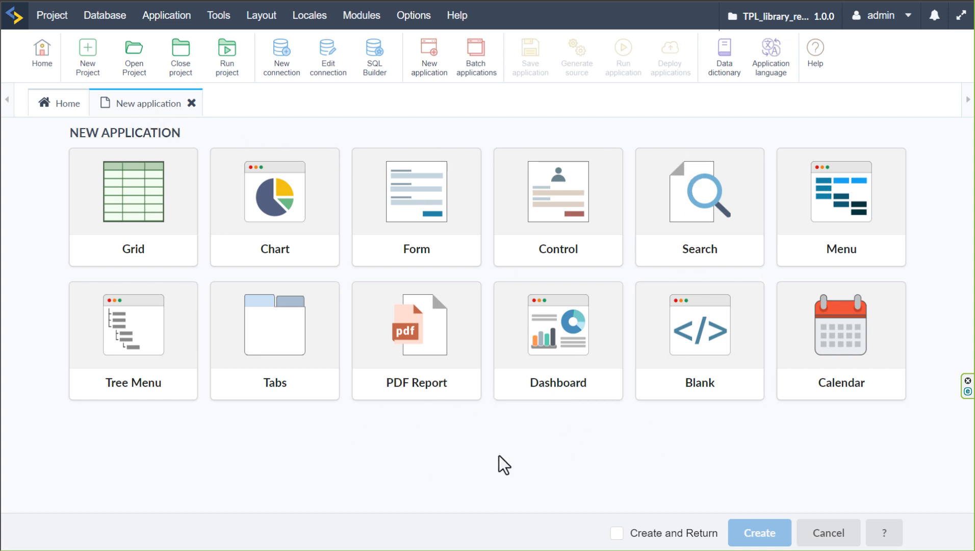
pyautogui.click(191, 103)
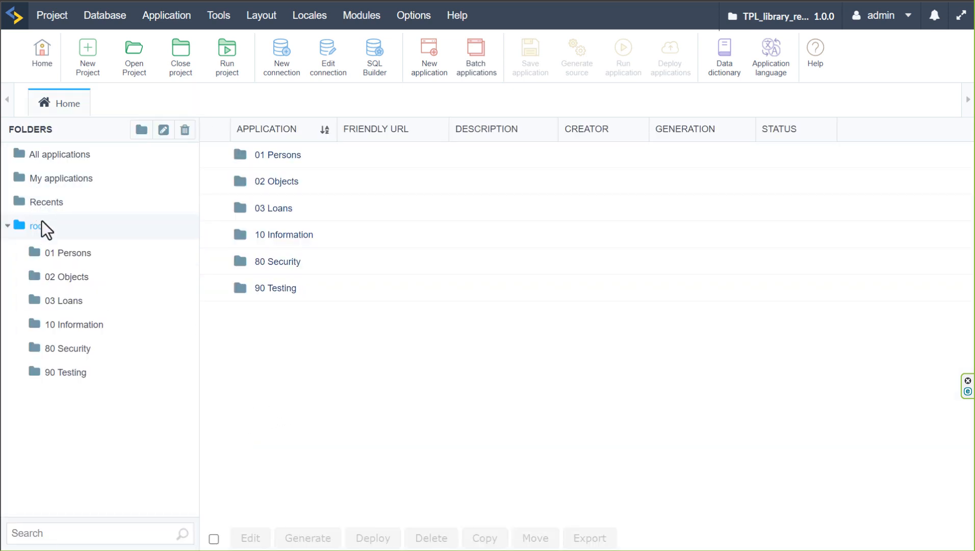
# Start a batch application creation on conn_mysql and select every table with both Form and Grid applications
pyautogui.click(168, 16)
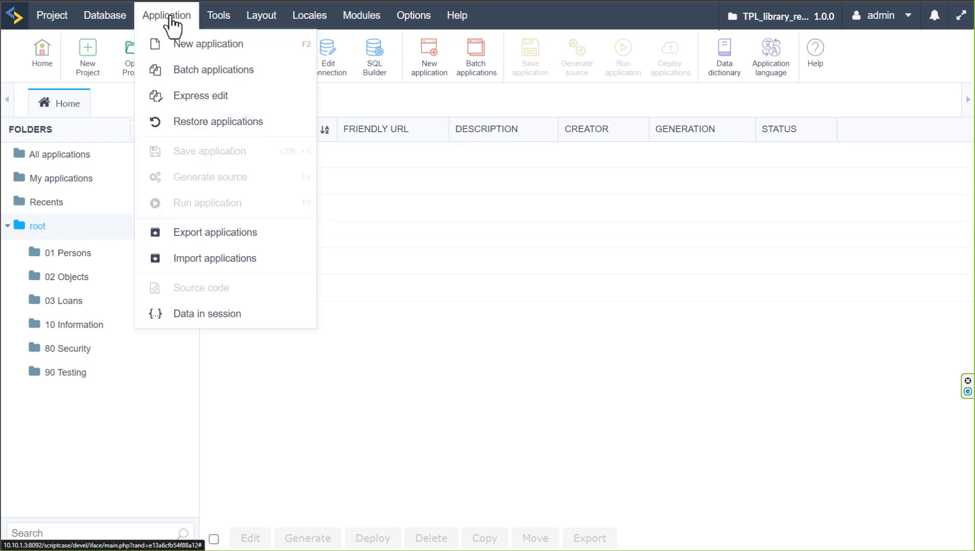
pyautogui.click(178, 71)
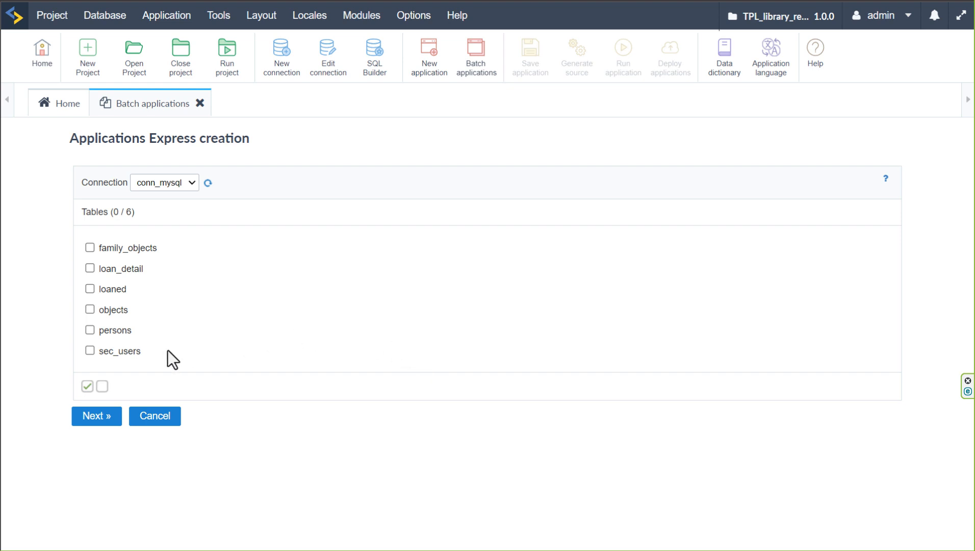
pyautogui.click(87, 386)
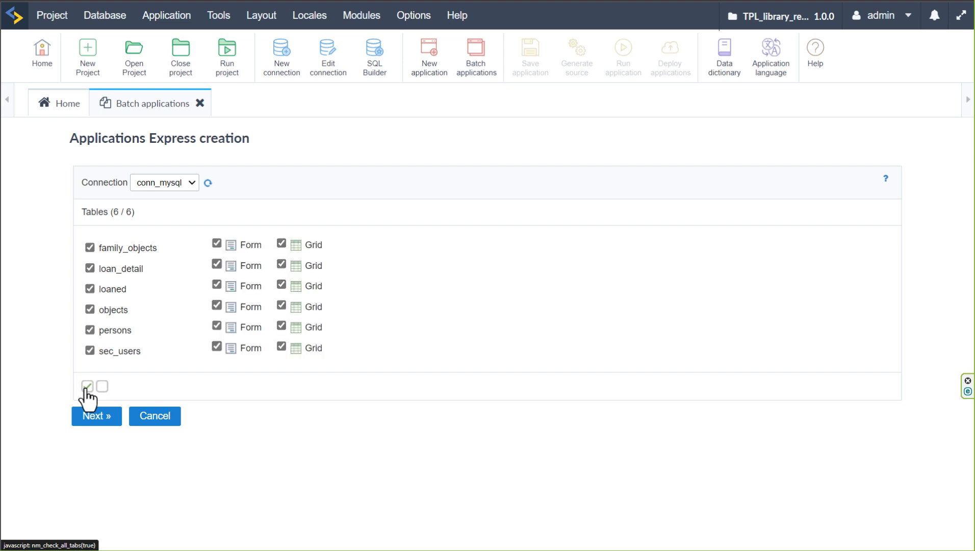
# Exclude the sec_users table and the family_objects grid from the batch, and continue to the application descriptions
pyautogui.click(89, 350)
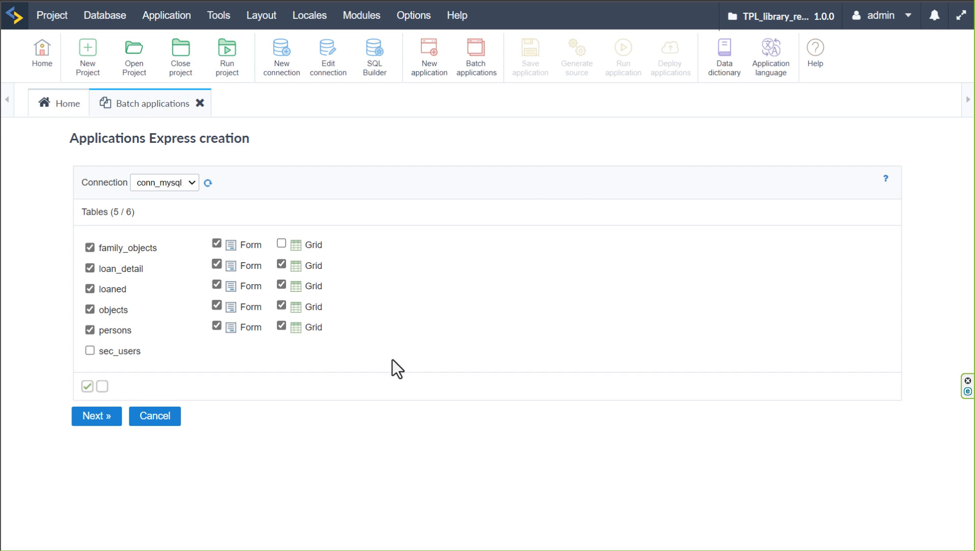
pyautogui.click(93, 422)
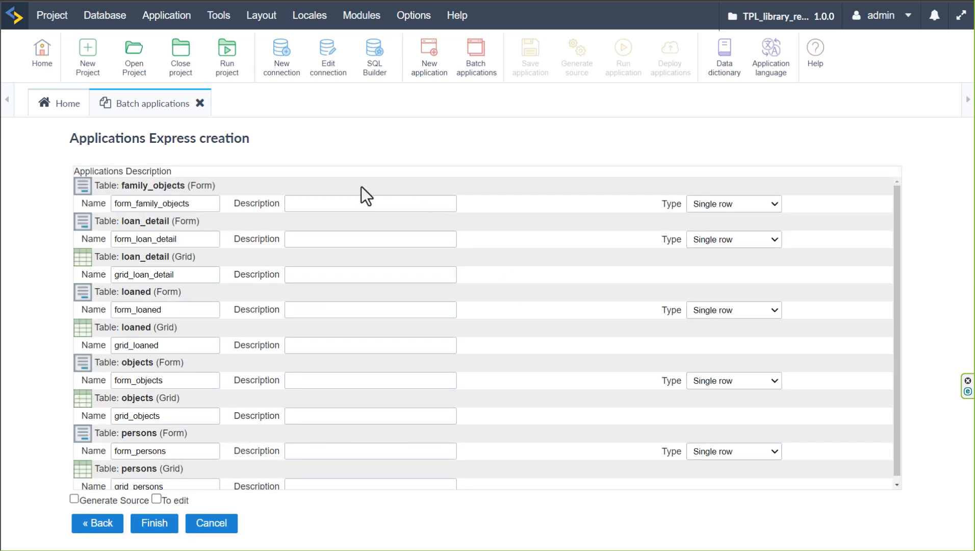
# Review the proposed names and description fields of the form and grid applications in the batch
pyautogui.click(349, 203)
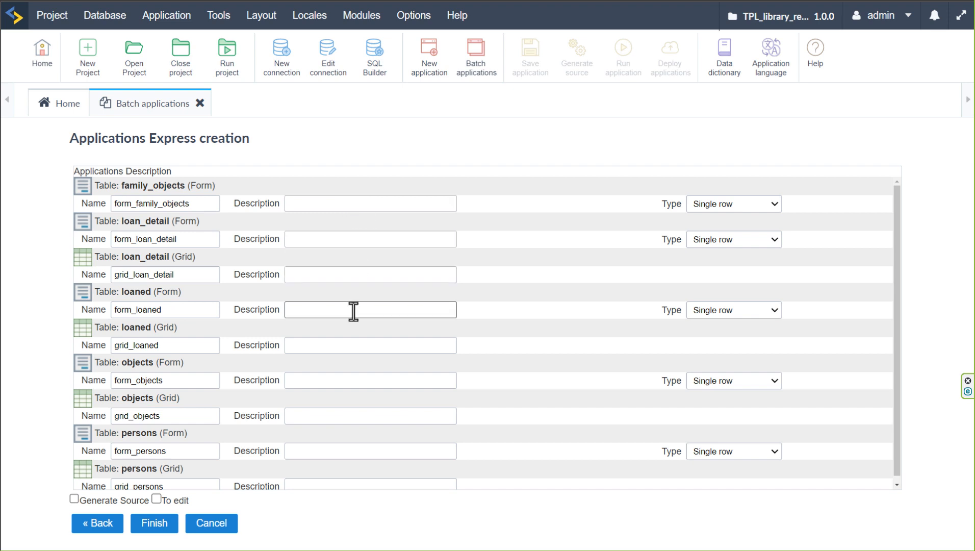
pyautogui.scroll(-1, 353, 326)
pyautogui.scroll(1, 358, 360)
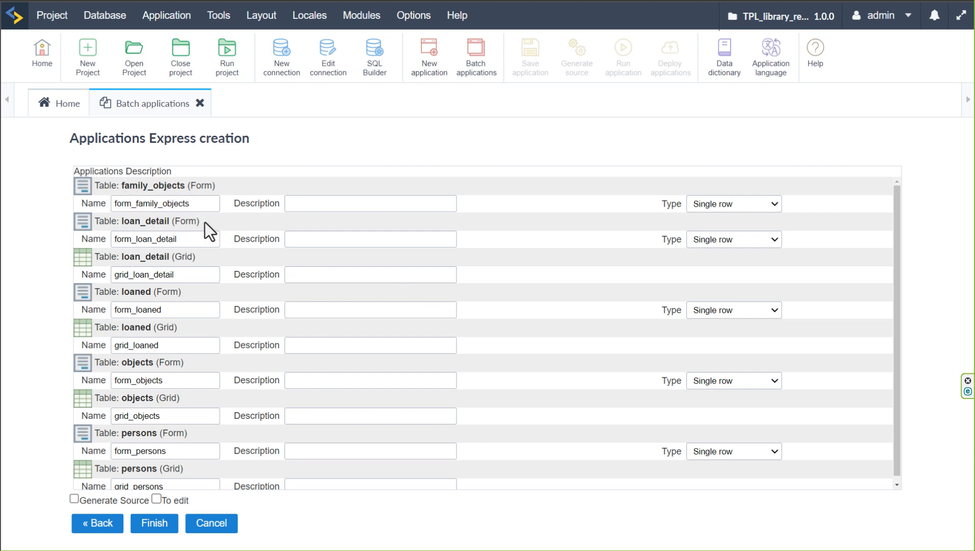
pyautogui.scroll(-1, 200, 419)
pyautogui.click(197, 199)
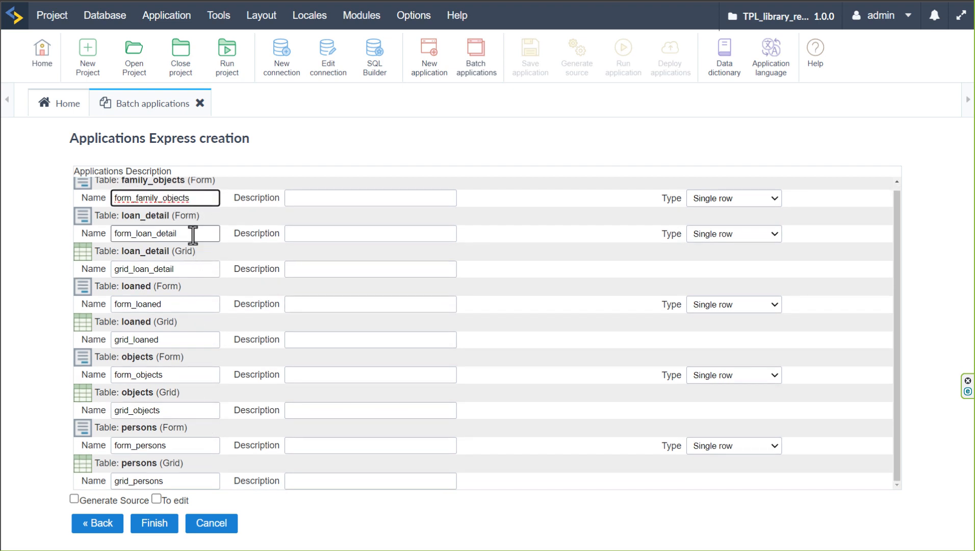
pyautogui.click(192, 233)
pyautogui.click(191, 269)
pyautogui.click(307, 196)
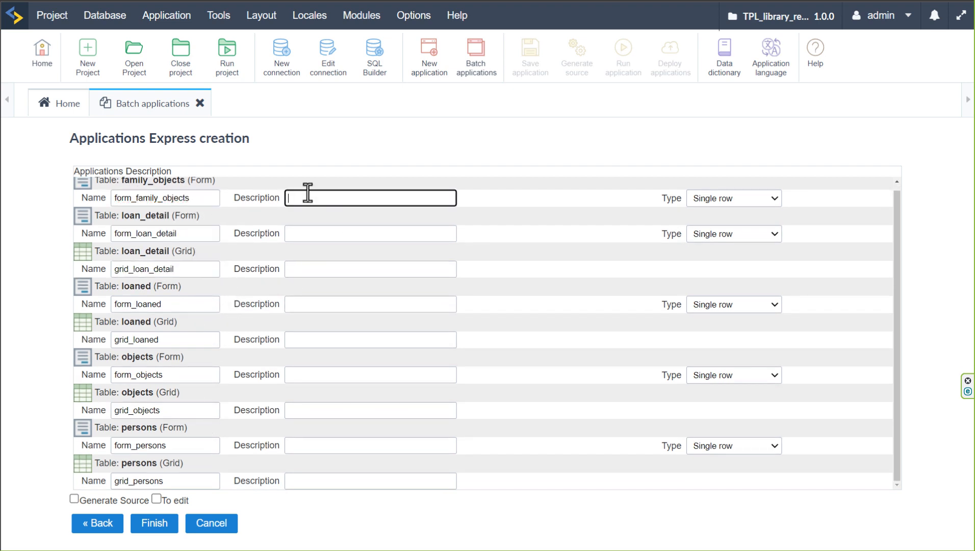
pyautogui.scroll(1, 492, 321)
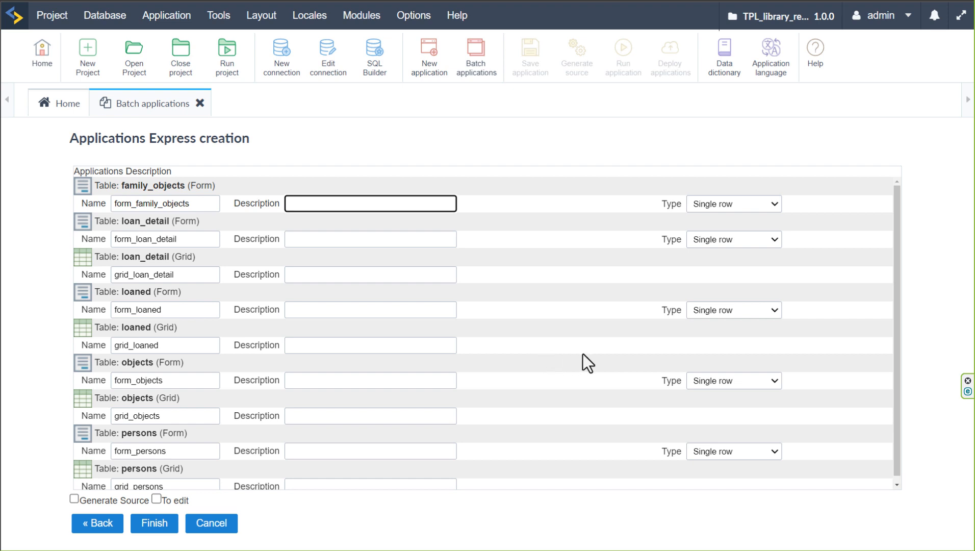
# Set the type of the form_family_objects form to Multiple rows
pyautogui.click(733, 204)
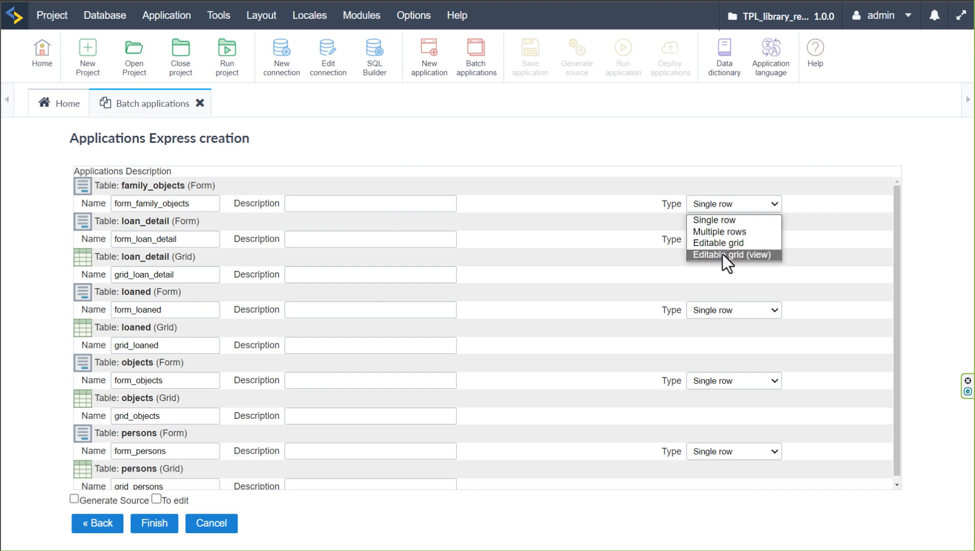
pyautogui.click(743, 232)
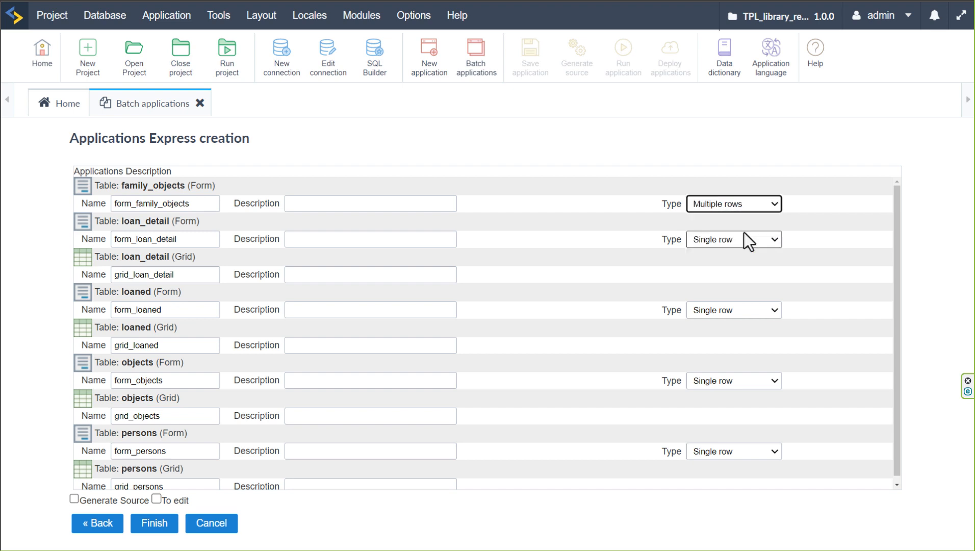
pyautogui.click(823, 229)
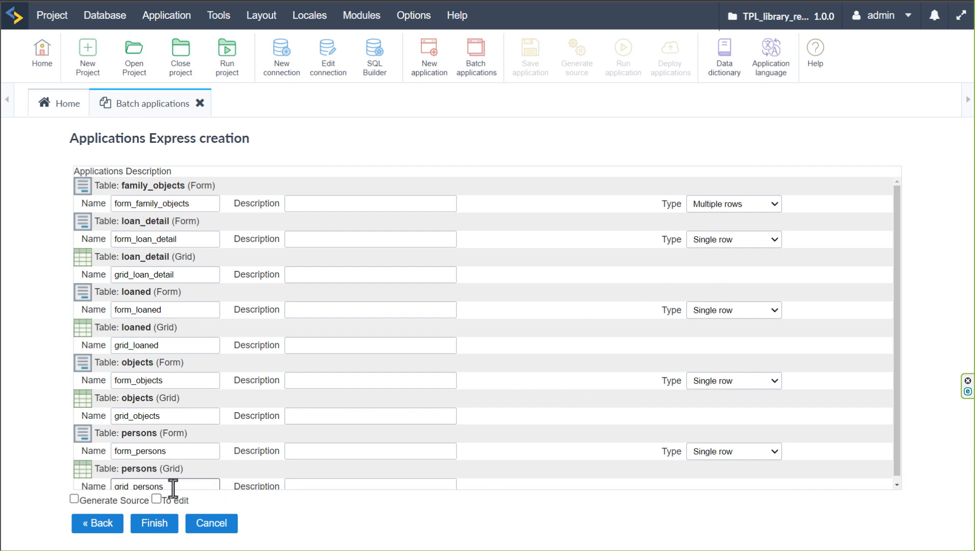
# Create the batch of applications with the Generate Source and To edit options turned off
pyautogui.click(74, 499)
pyautogui.click(155, 497)
pyautogui.scroll(-1, 183, 441)
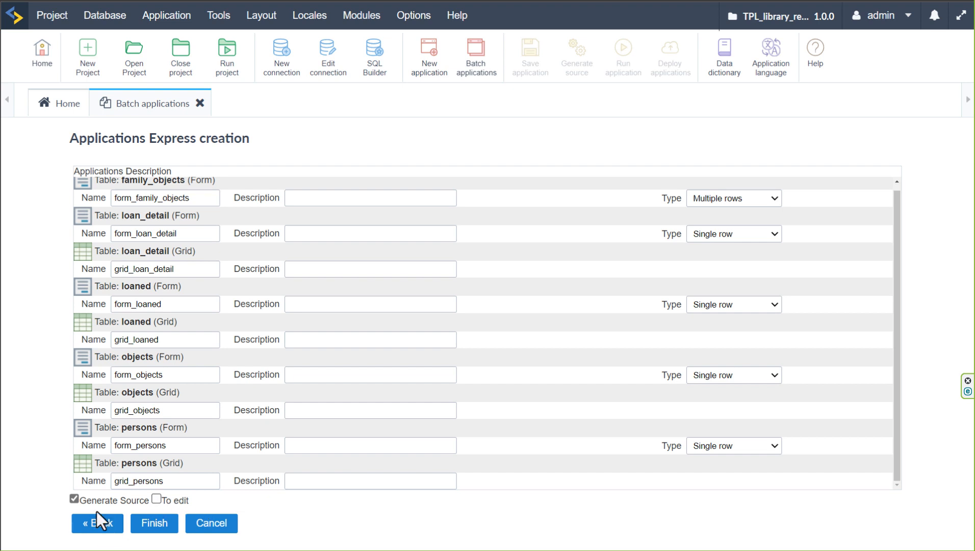
pyautogui.click(74, 498)
pyautogui.click(153, 528)
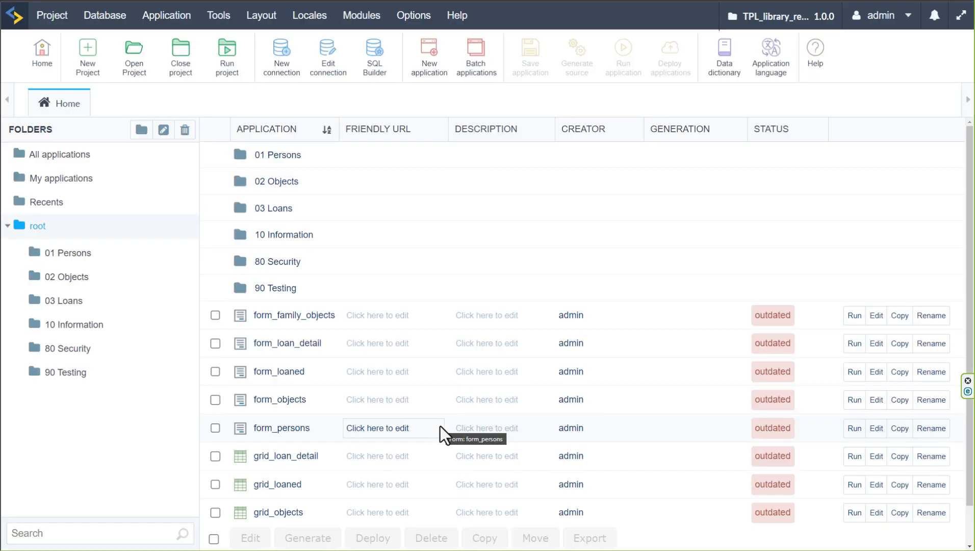
# Move form_family_objects, form_objects and grid_objects from root into the 02 Objects folder, and view that folder's contents
pyautogui.scroll(-1, 448, 352)
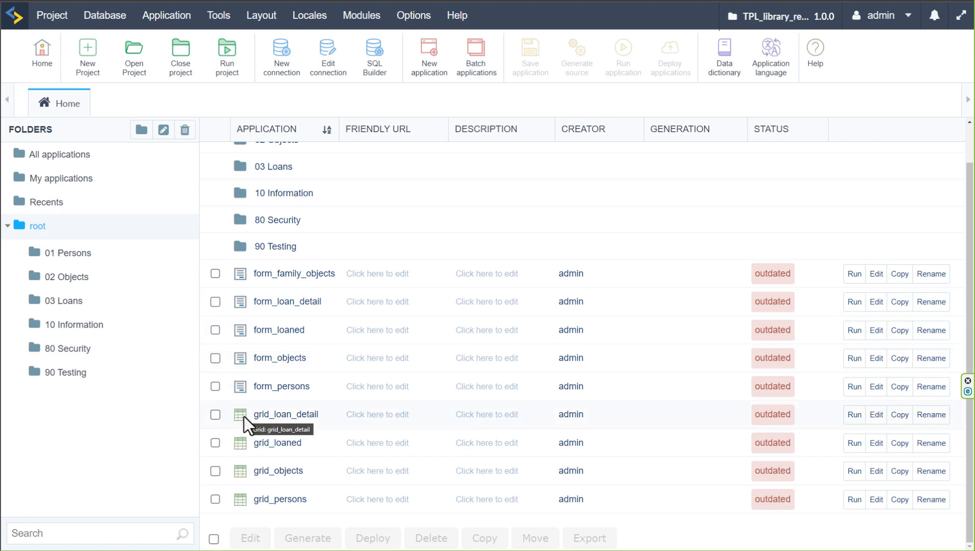
pyautogui.click(214, 273)
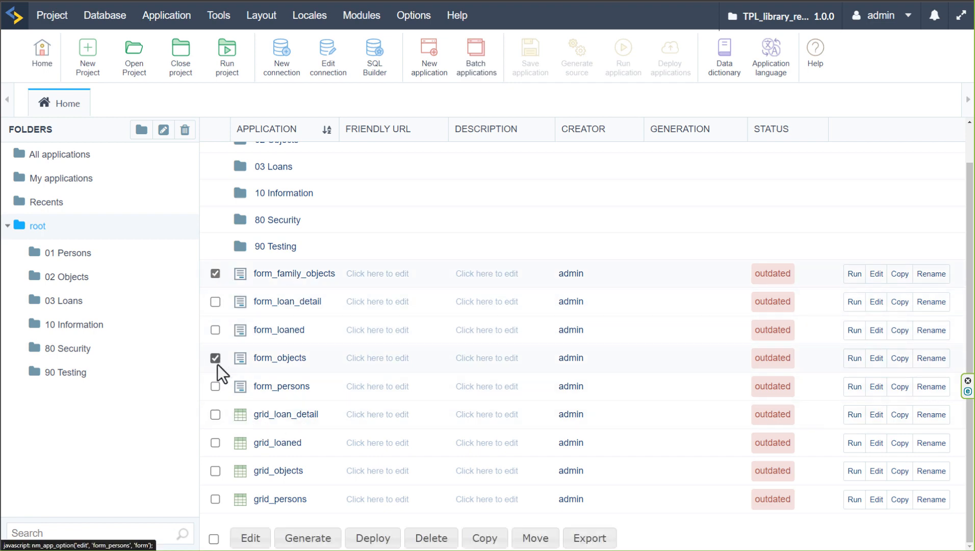
pyautogui.click(215, 470)
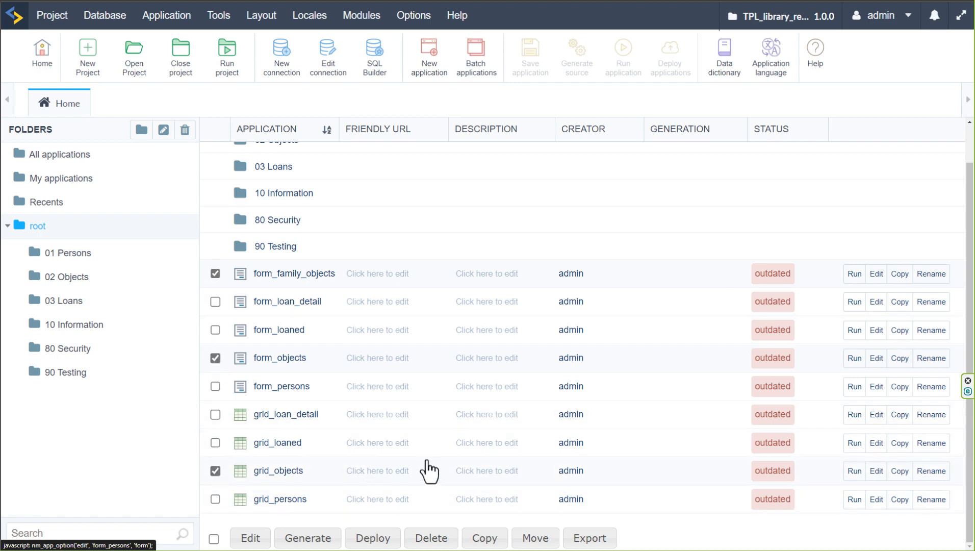
pyautogui.click(535, 541)
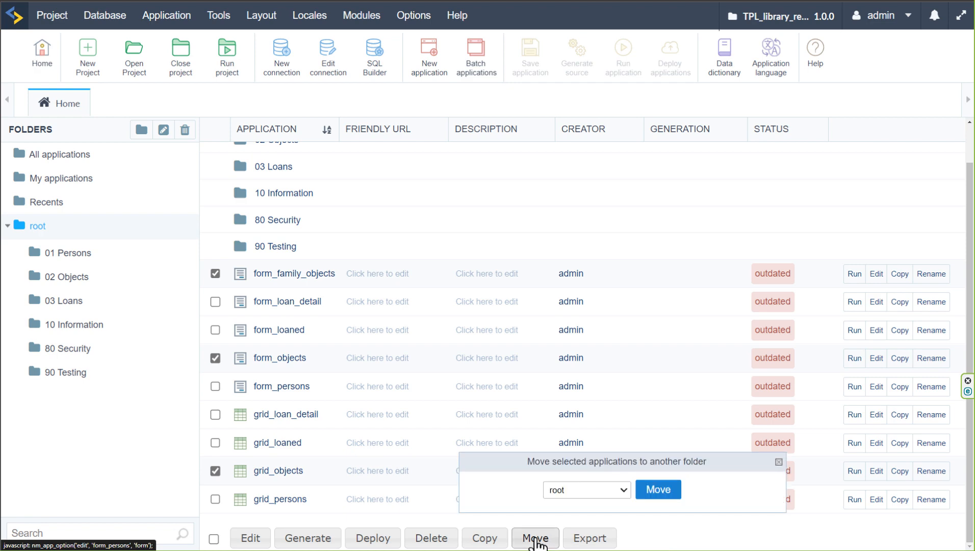
pyautogui.click(588, 491)
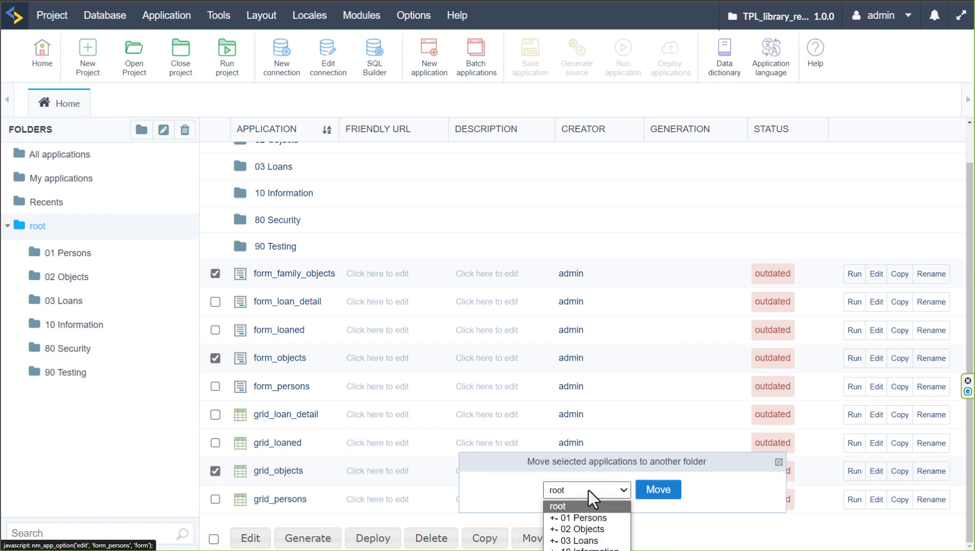
pyautogui.moveTo(597, 474); pyautogui.dragTo(593, 425)
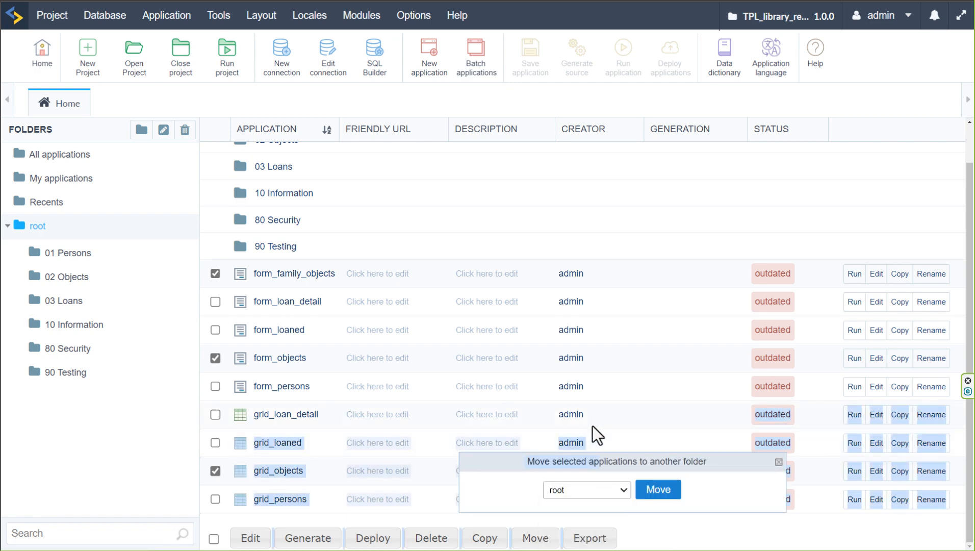
pyautogui.click(588, 490)
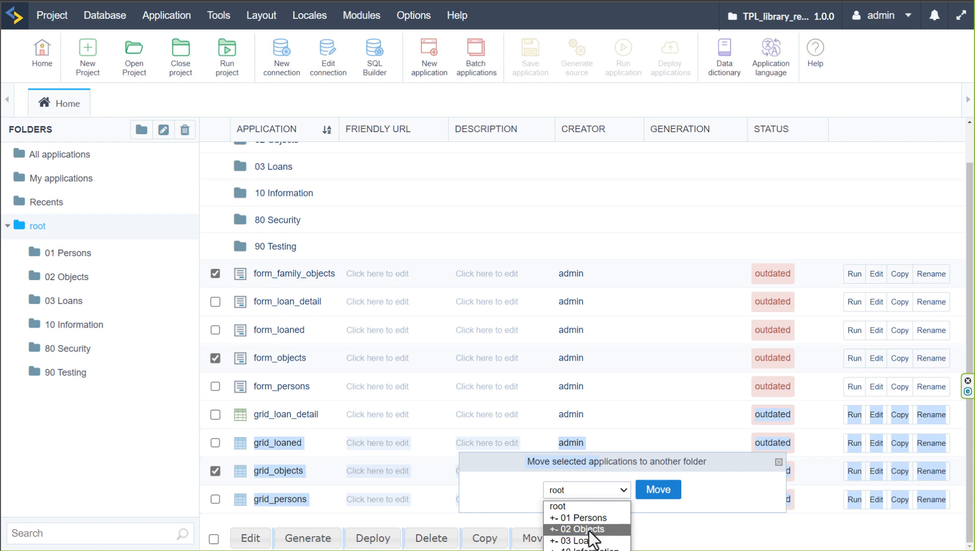
pyautogui.click(586, 532)
pyautogui.click(658, 490)
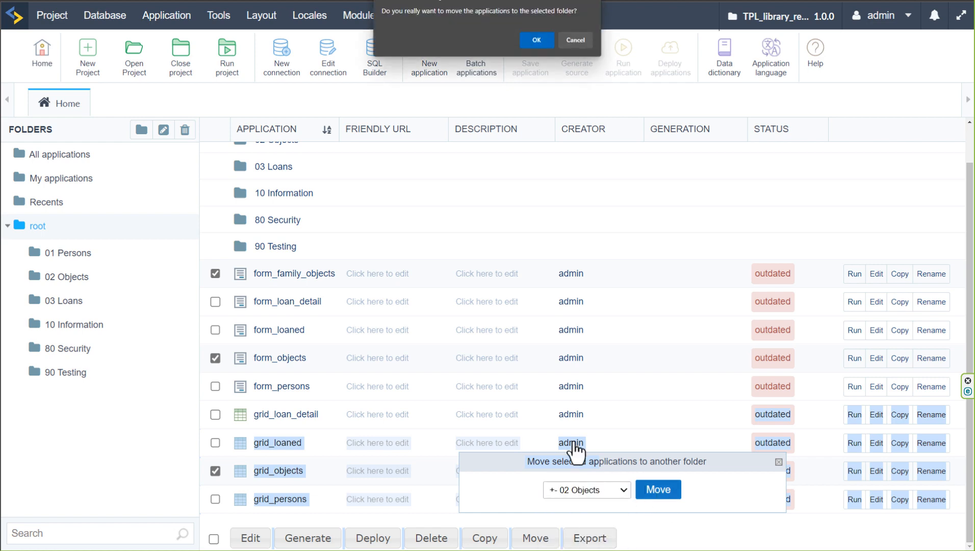
pyautogui.click(535, 41)
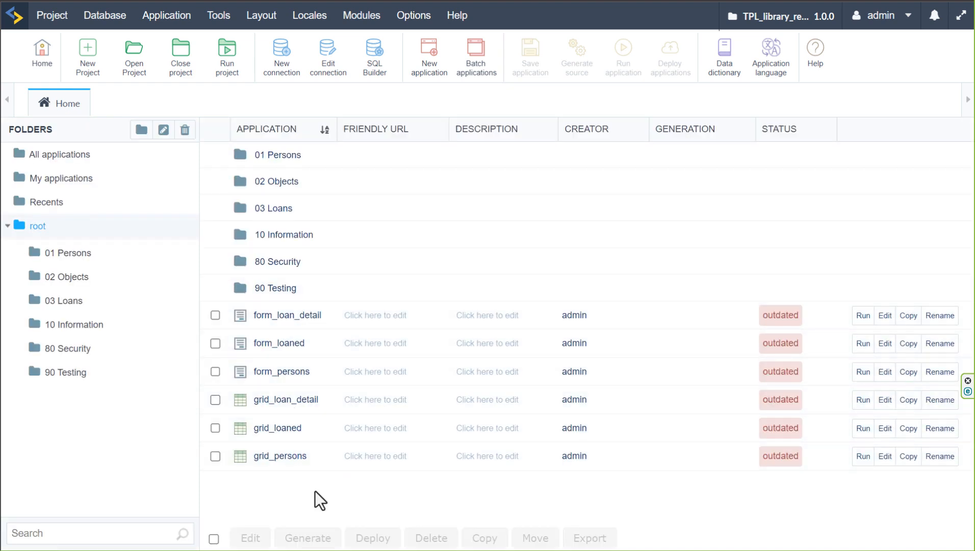
pyautogui.click(63, 278)
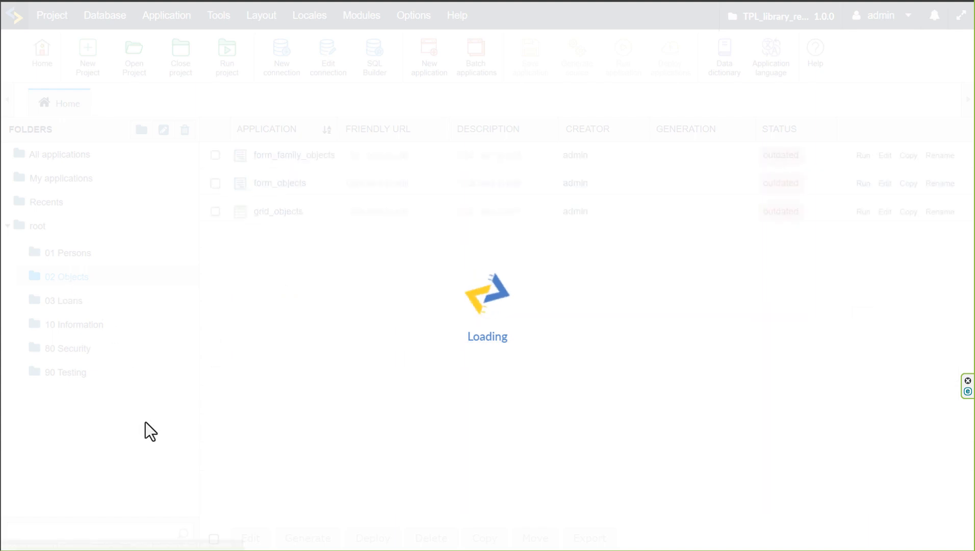
# Move form_loan_detail, form_loaned, grid_loan_detail and grid_loaned from root into the 03 Loans folder
pyautogui.click(37, 226)
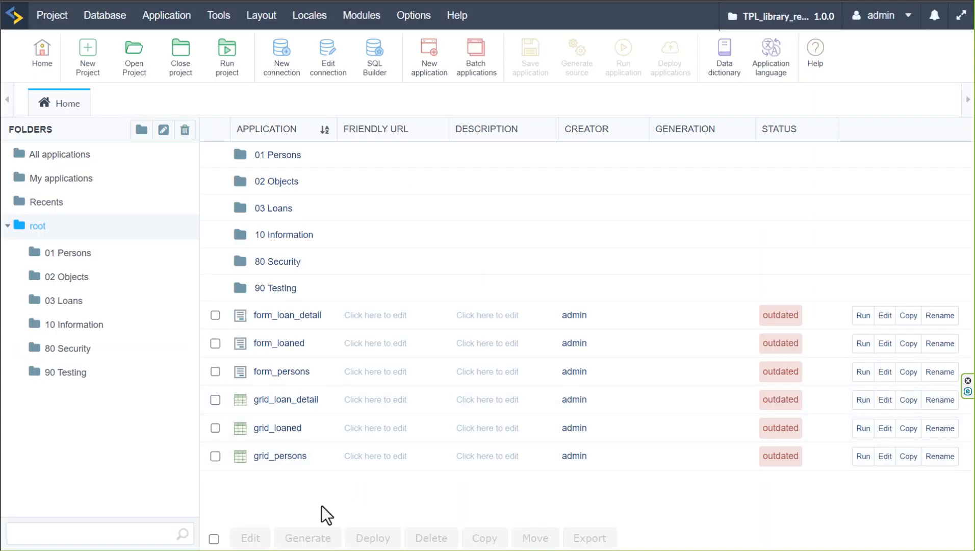
pyautogui.click(215, 315)
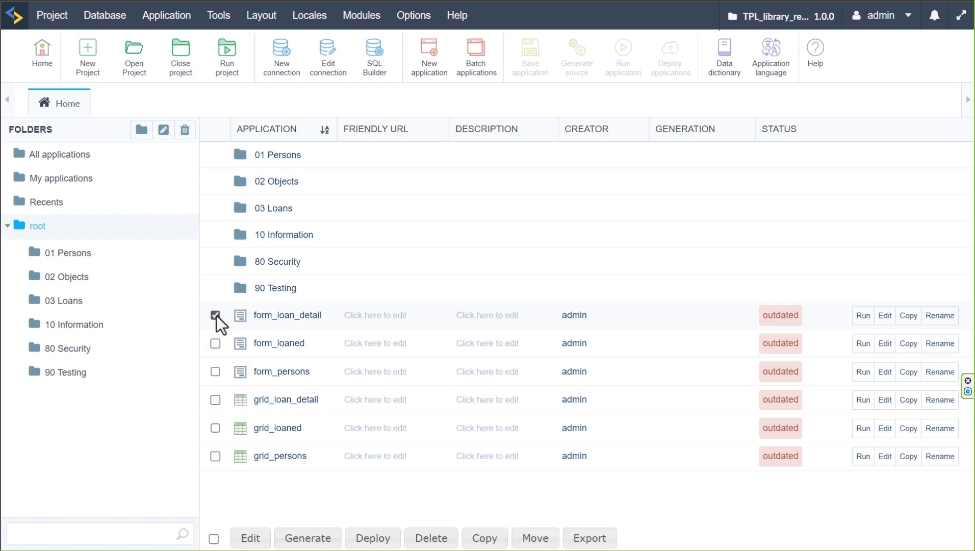
pyautogui.click(215, 343)
pyautogui.click(215, 399)
pyautogui.click(215, 427)
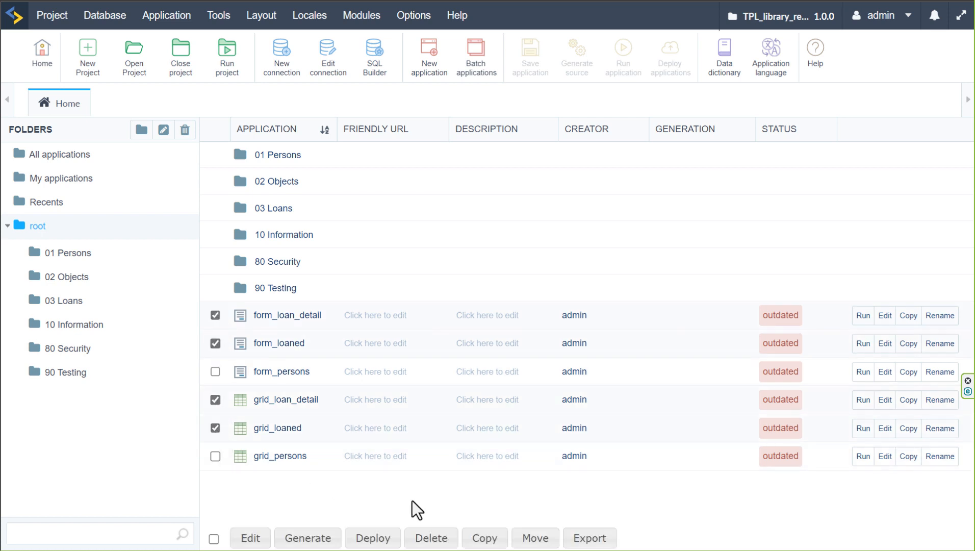
pyautogui.click(541, 536)
pyautogui.click(576, 492)
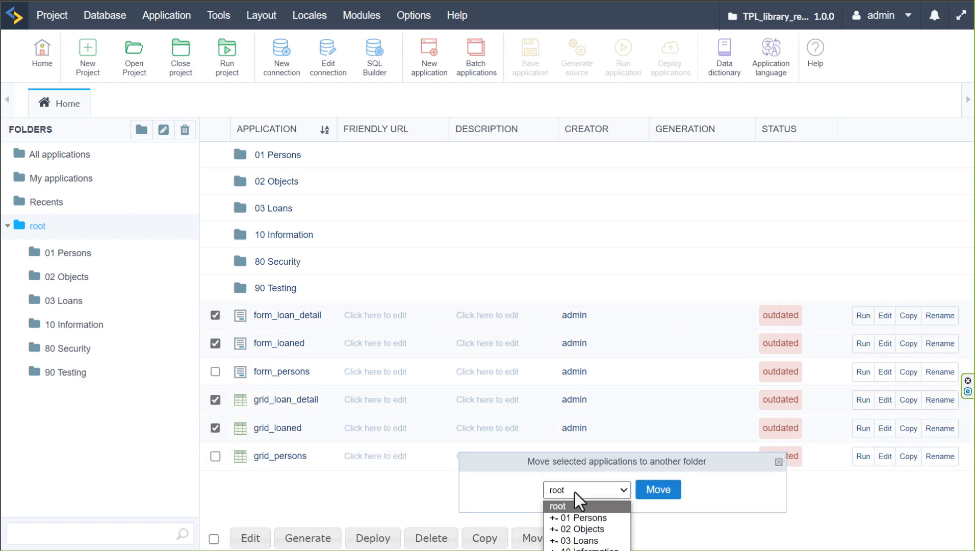
pyautogui.click(611, 539)
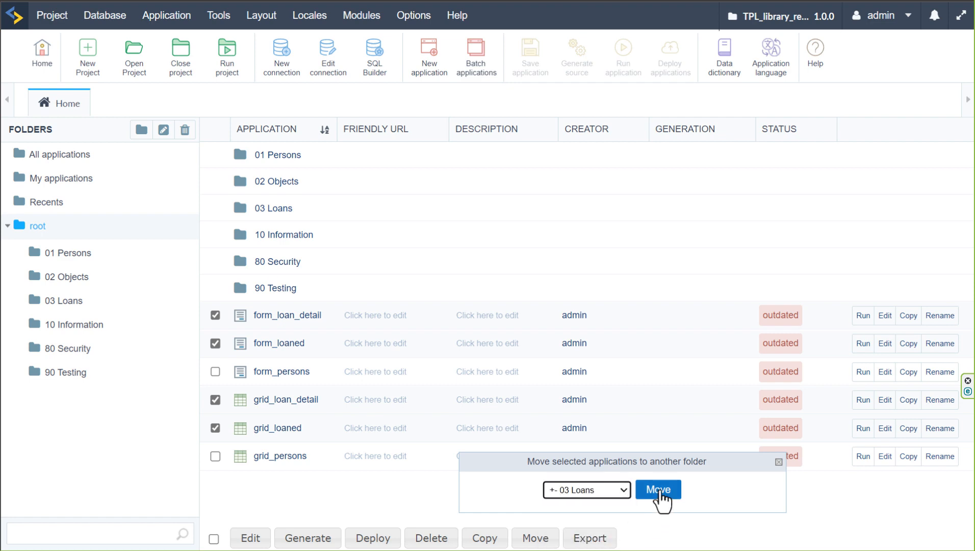
pyautogui.click(658, 489)
pyautogui.click(535, 36)
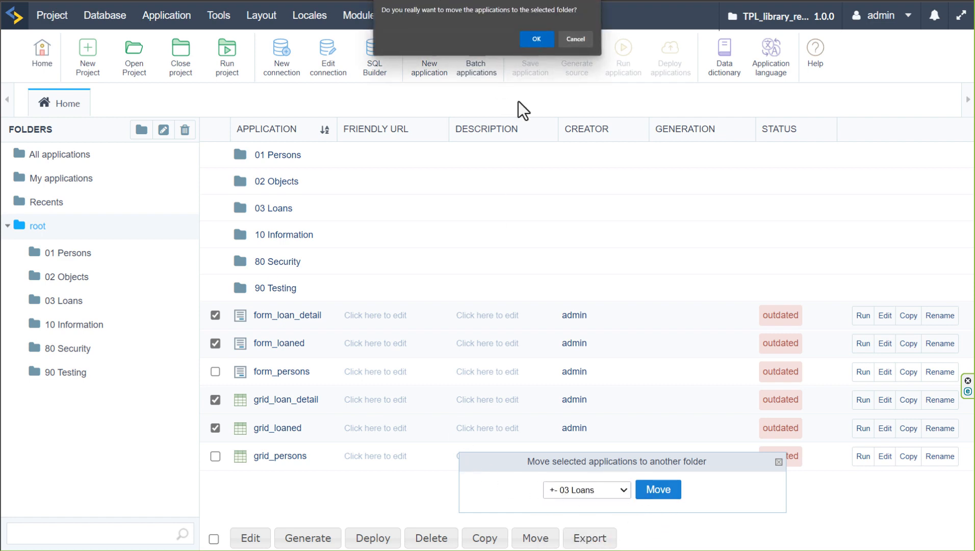
# Move form_persons and grid_persons from root into the 01 Persons folder
pyautogui.click(215, 315)
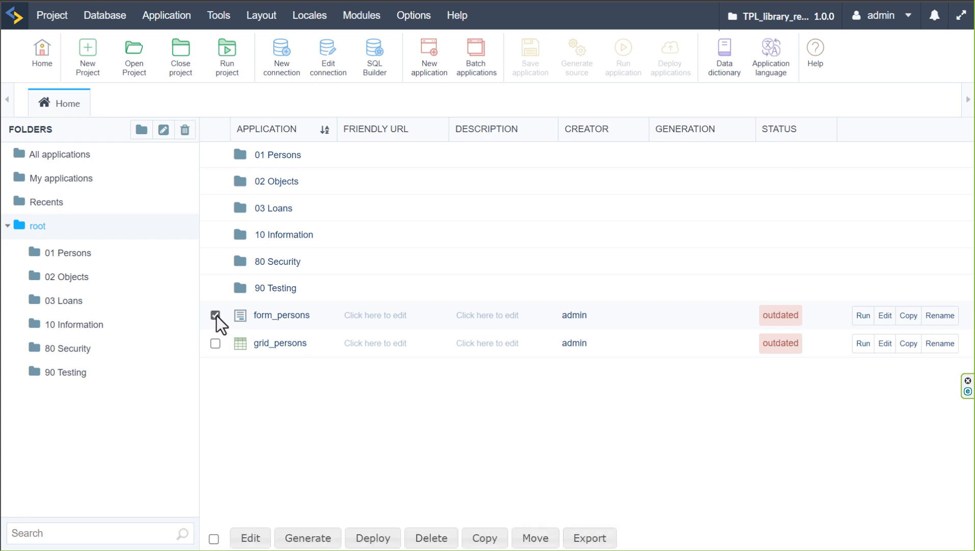
pyautogui.click(216, 343)
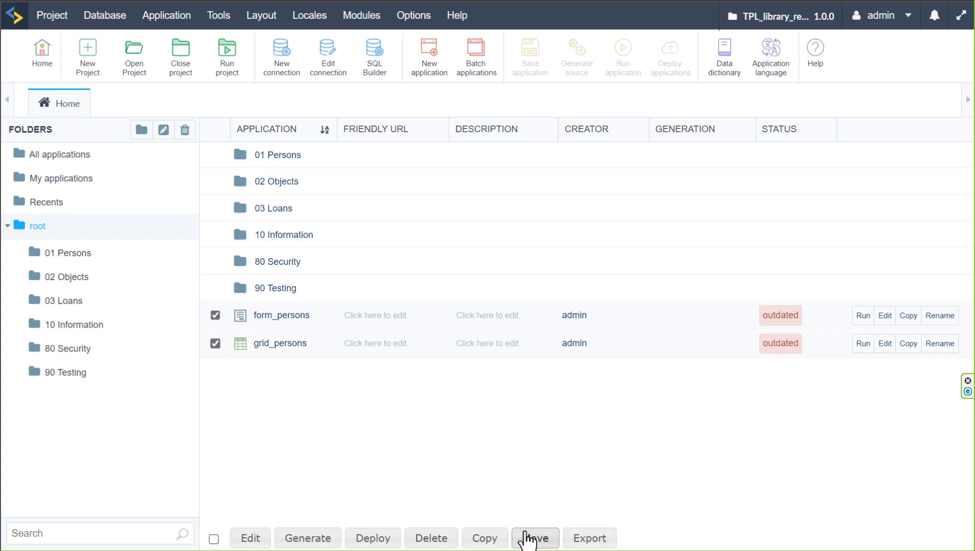
pyautogui.click(527, 538)
pyautogui.click(619, 491)
pyautogui.click(600, 517)
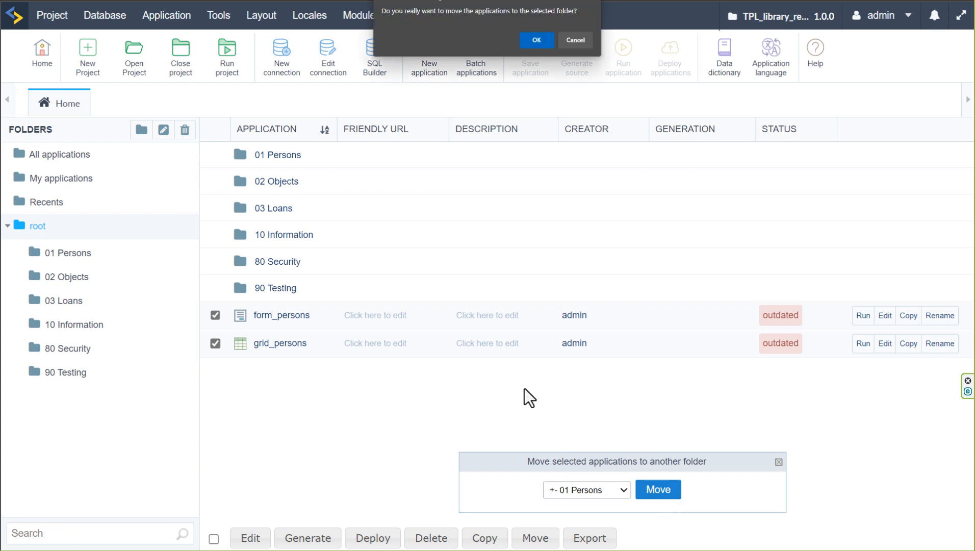
pyautogui.click(533, 40)
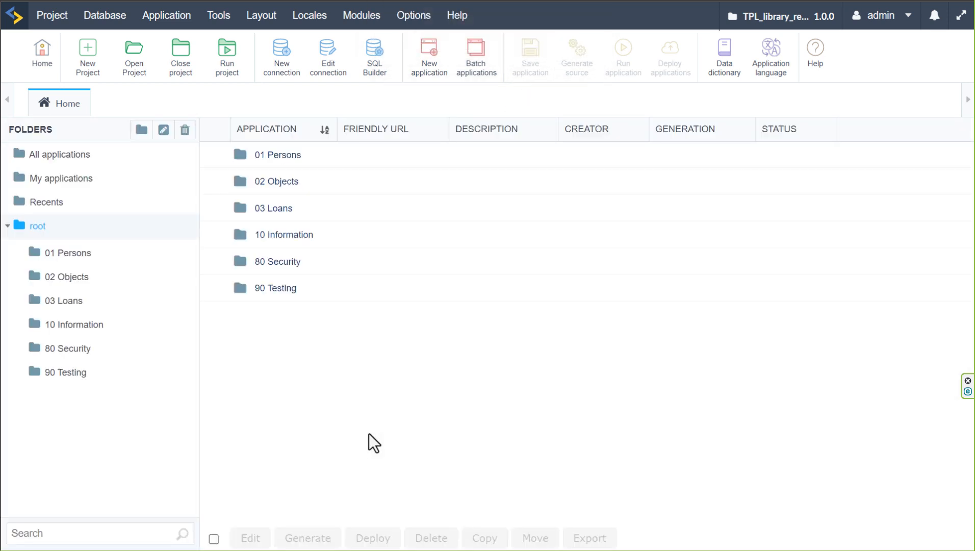